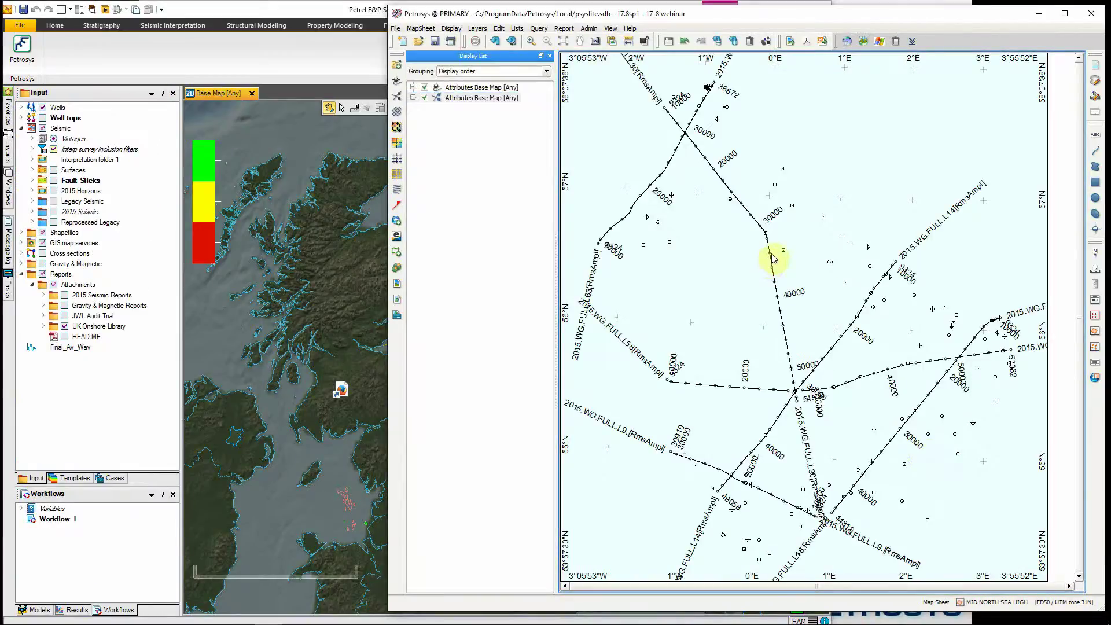
Step: Select the 2015.WG.FULL.L30 seismic line on the map, and hide the 2D seismic layer so that only the wells are displayed
left_click(770, 262)
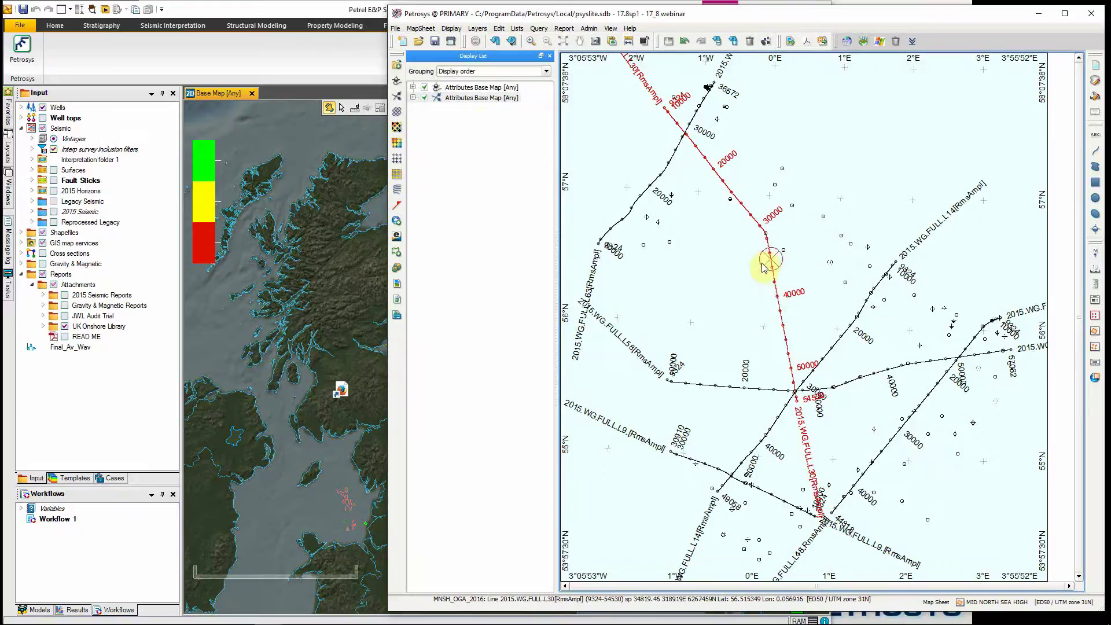
left_click(424, 98)
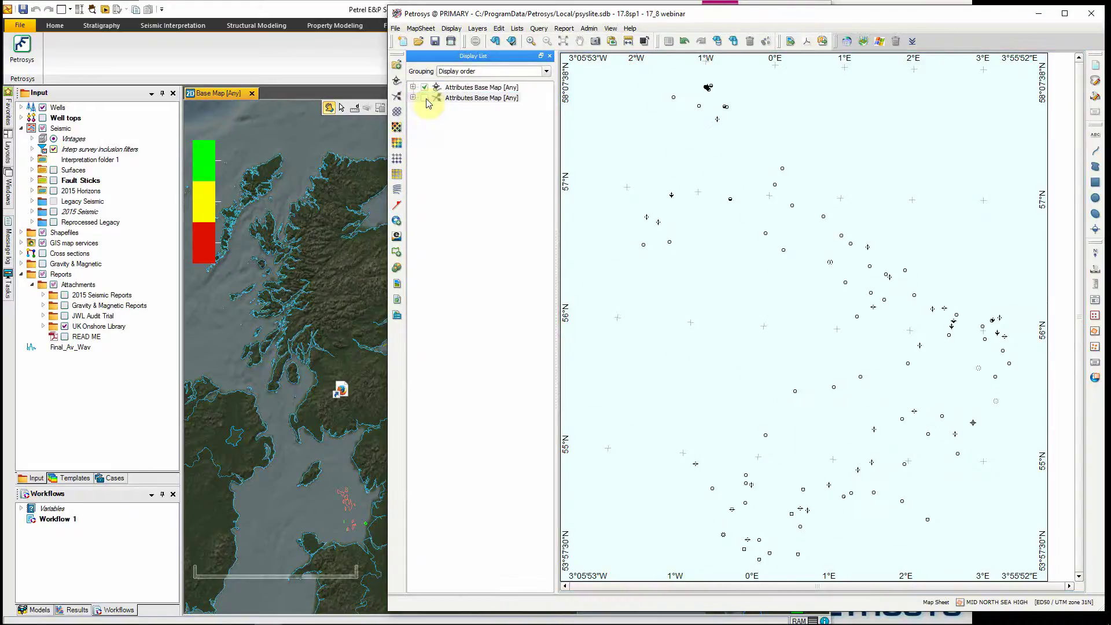
scroll(972, 370, "up", 2)
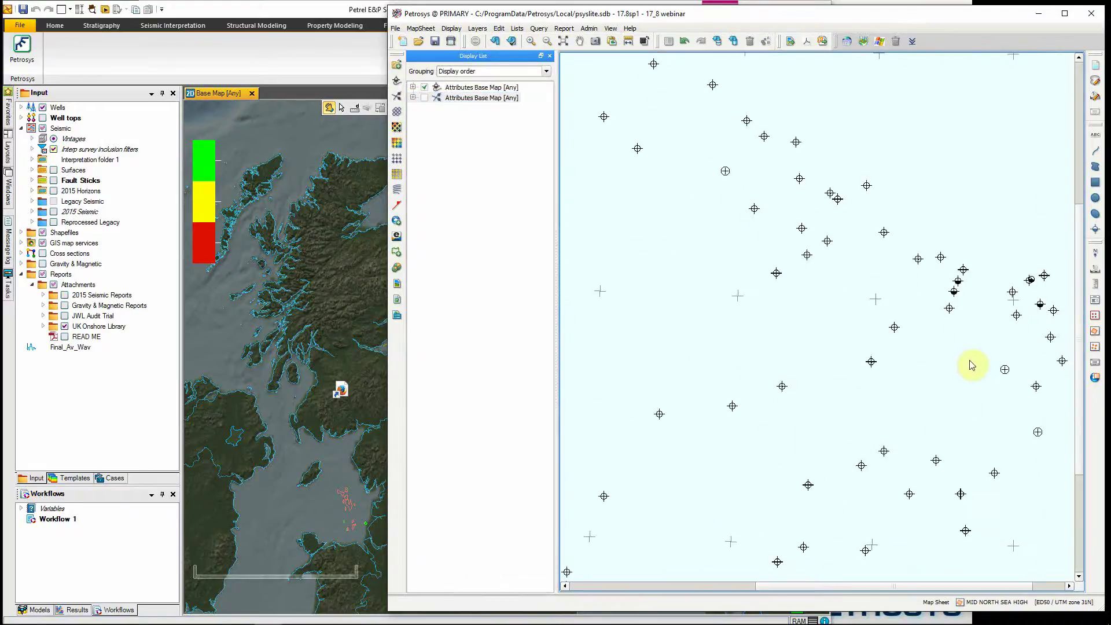
scroll(946, 298, "down", 3)
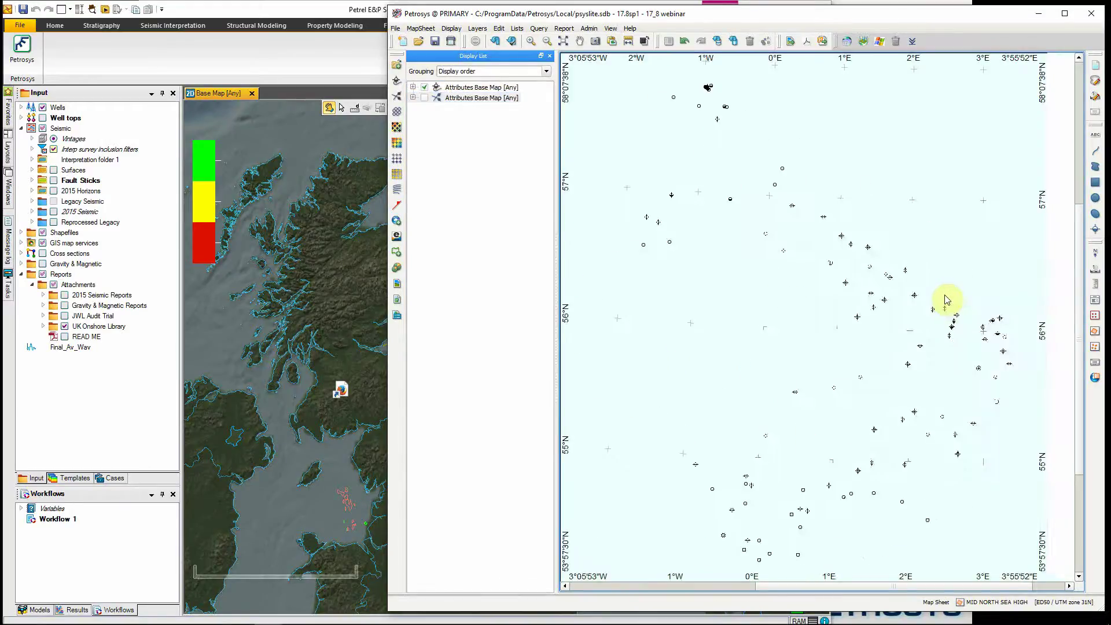
Step: Post the Top Cromer Knoll well tops from Petrel's stratigraphy on the Petrosys map, and replace them with the Top Chalk tops
left_click(21, 118)
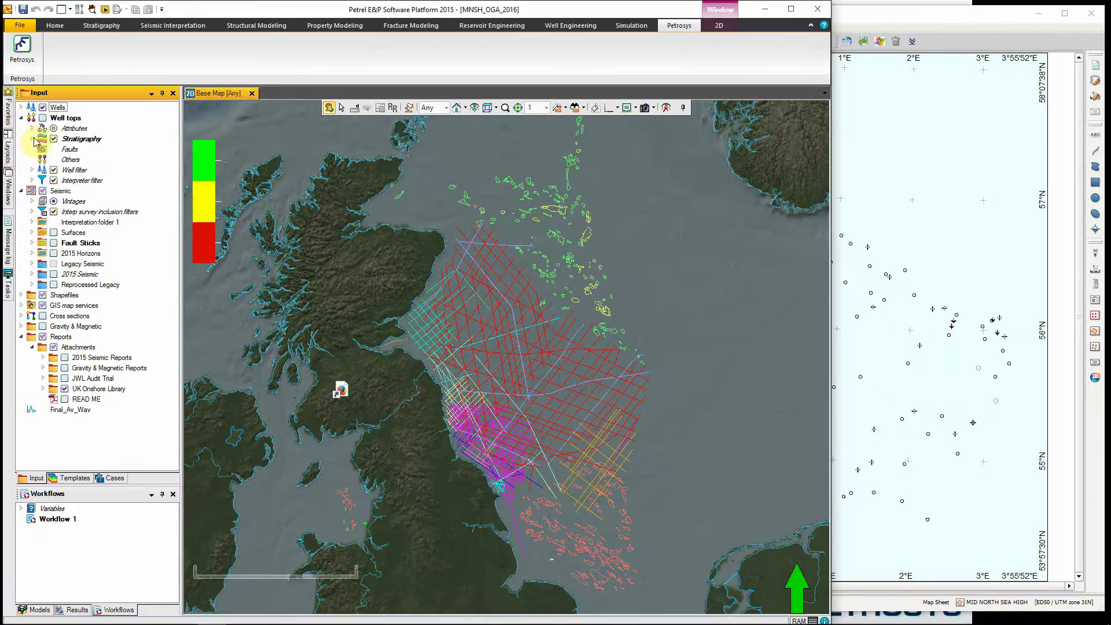
left_click(33, 139)
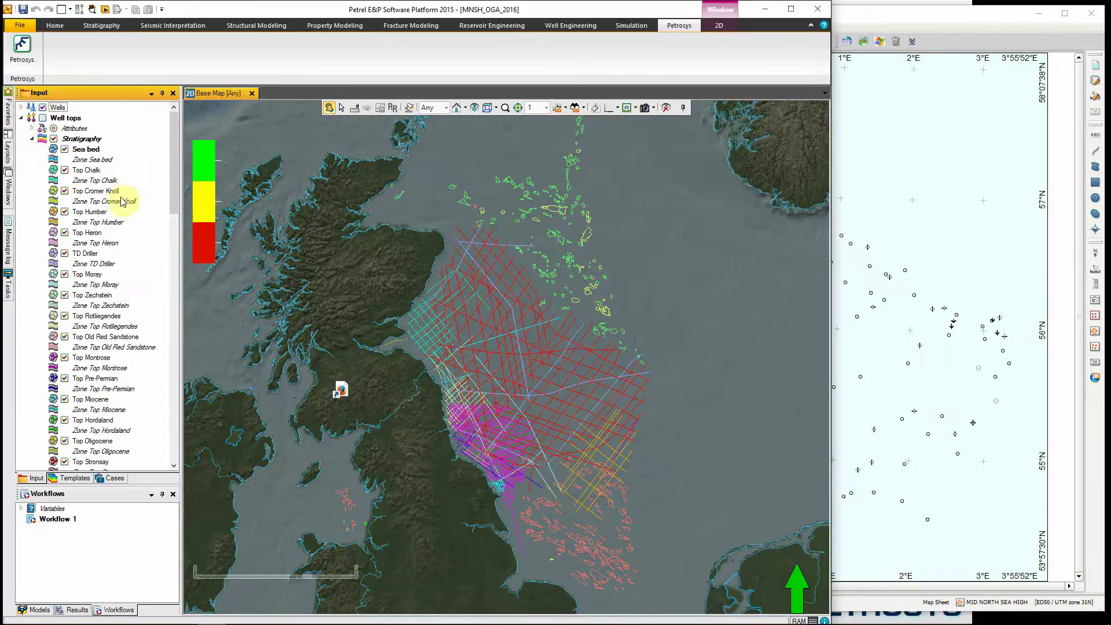
left_click_drag(96, 191, 926, 236)
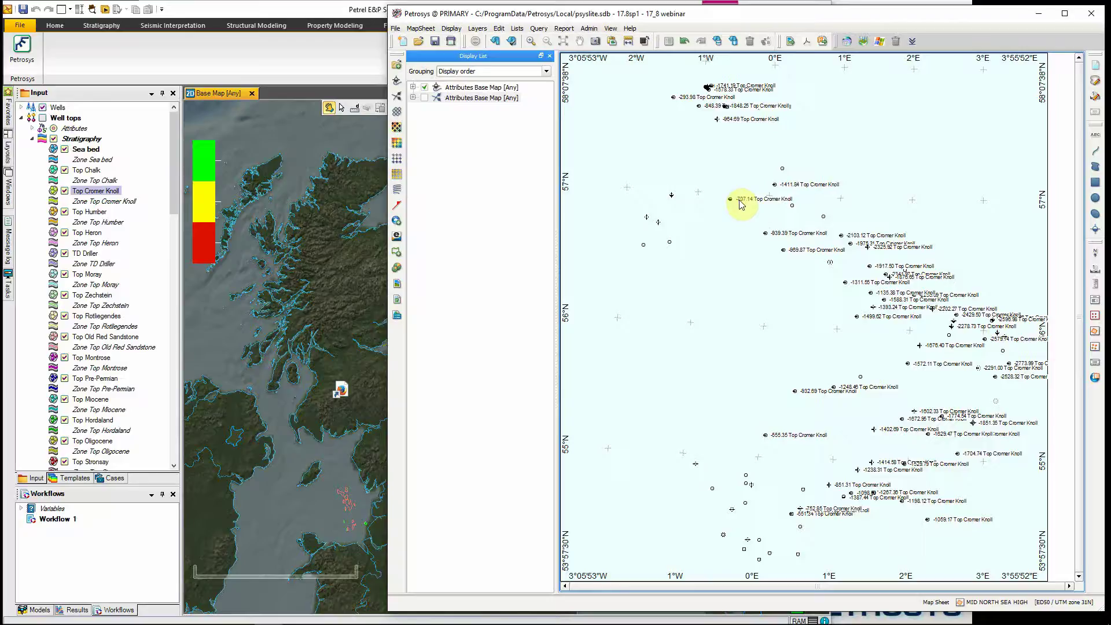
left_click(190, 11)
left_click(92, 171)
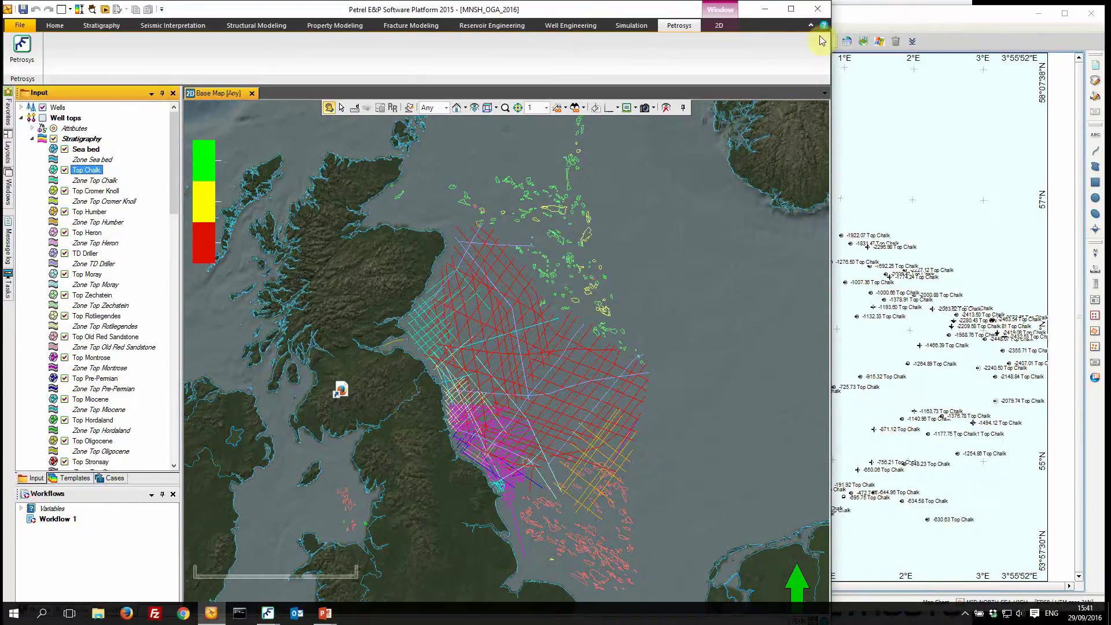
Step: Add the Top Chalk ASCII surface from Petrel's seismic surfaces to the Petrosys map
left_click(32, 139)
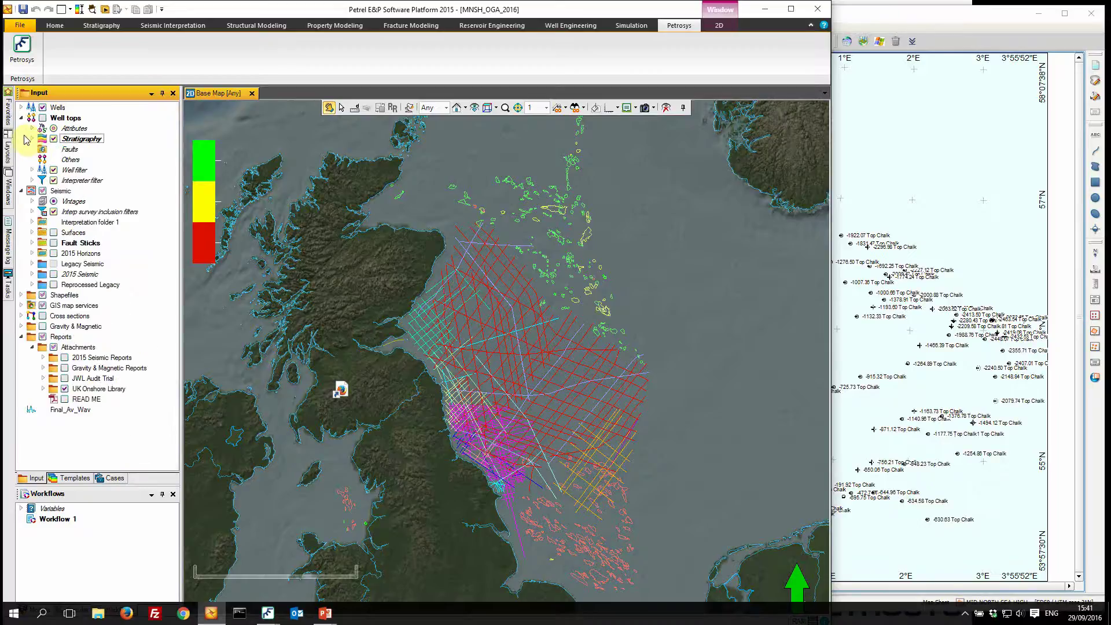
left_click(32, 233)
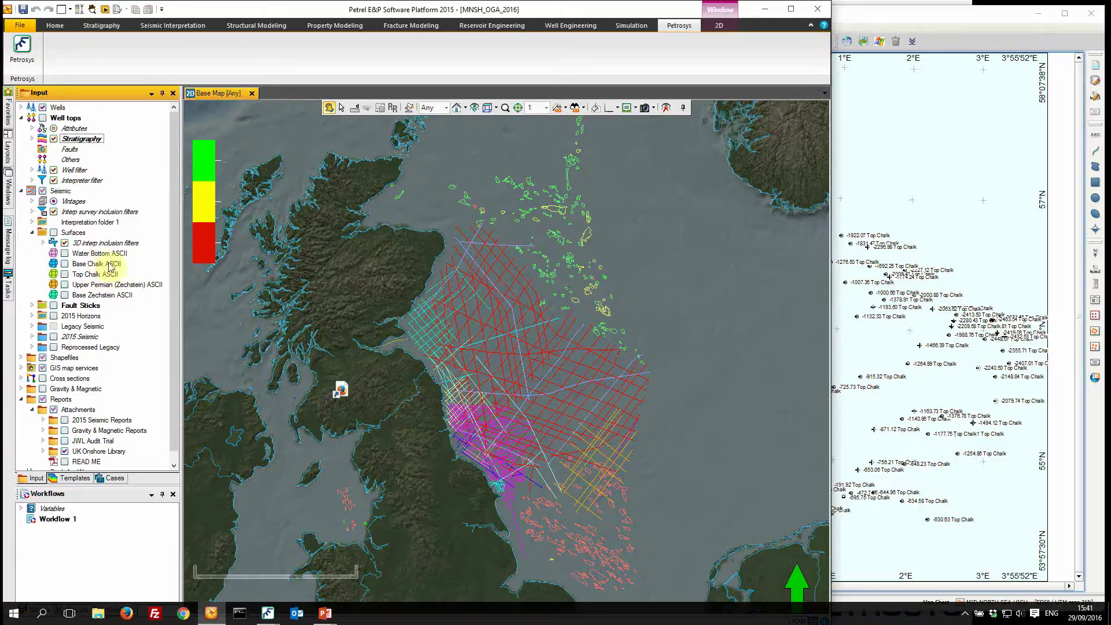
left_click_drag(96, 274, 906, 19)
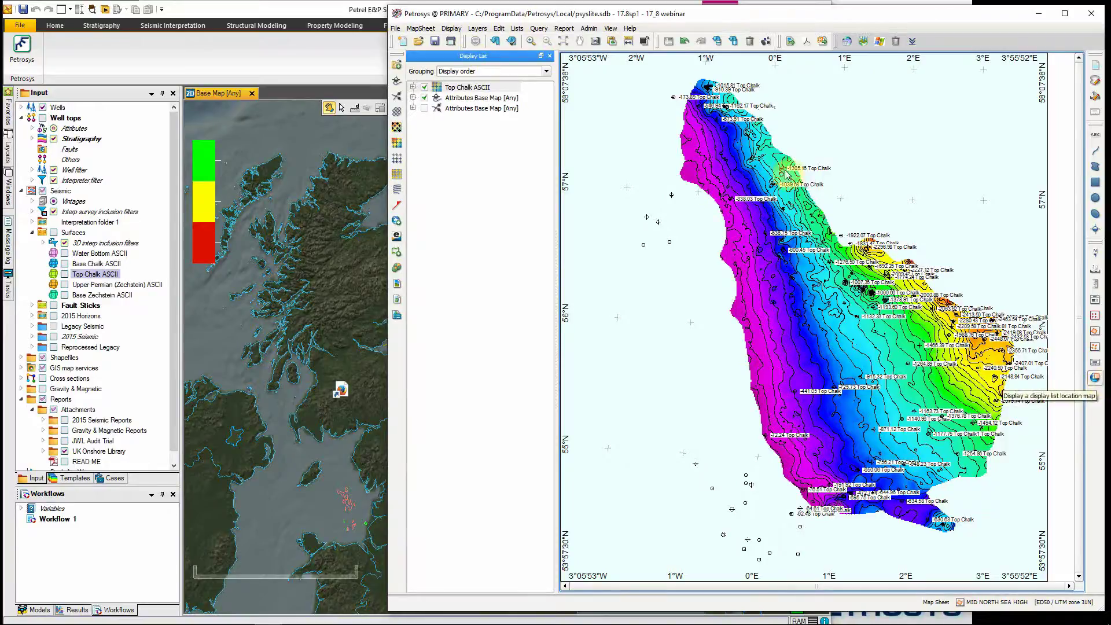
Step: Add a location map element with bottom left alignment, the current map's CRS and a zoom factor of 200
left_click(449, 28)
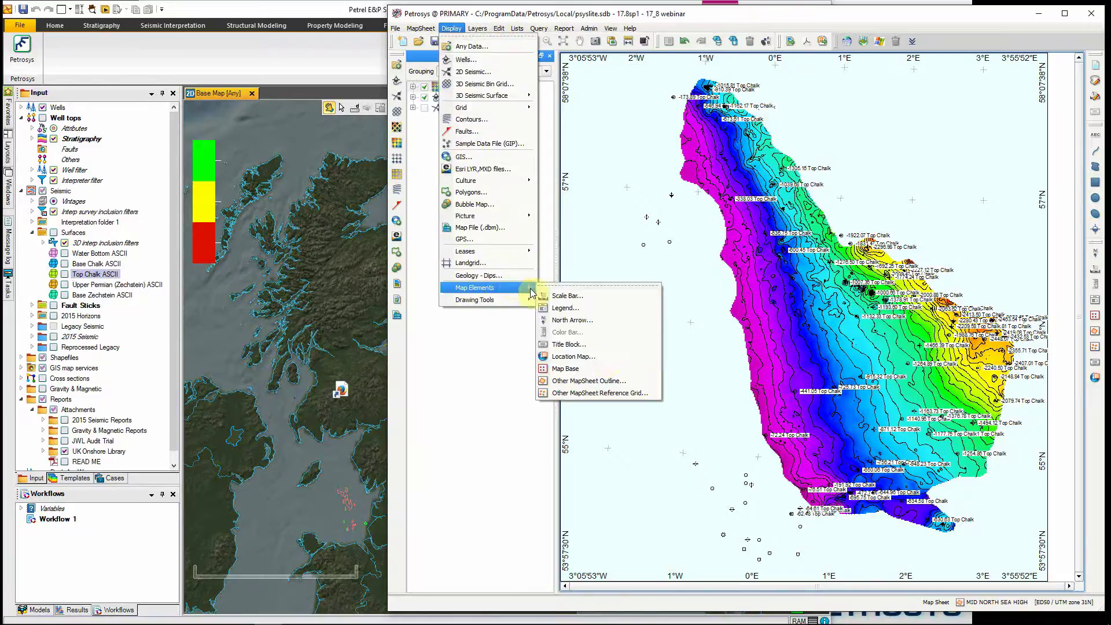
left_click(605, 357)
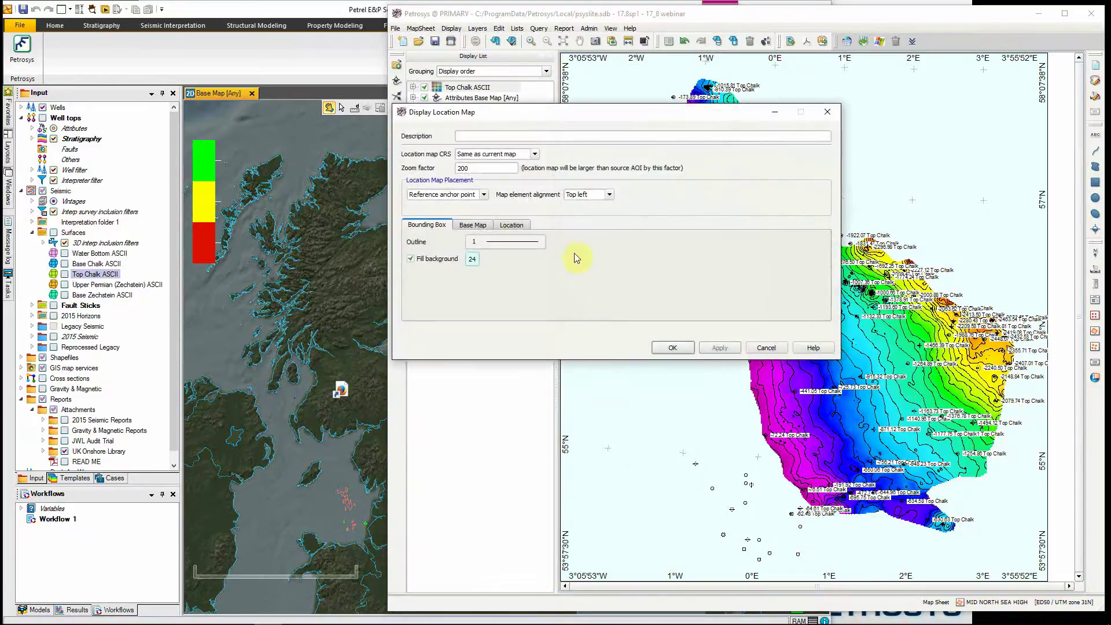
left_click(535, 155)
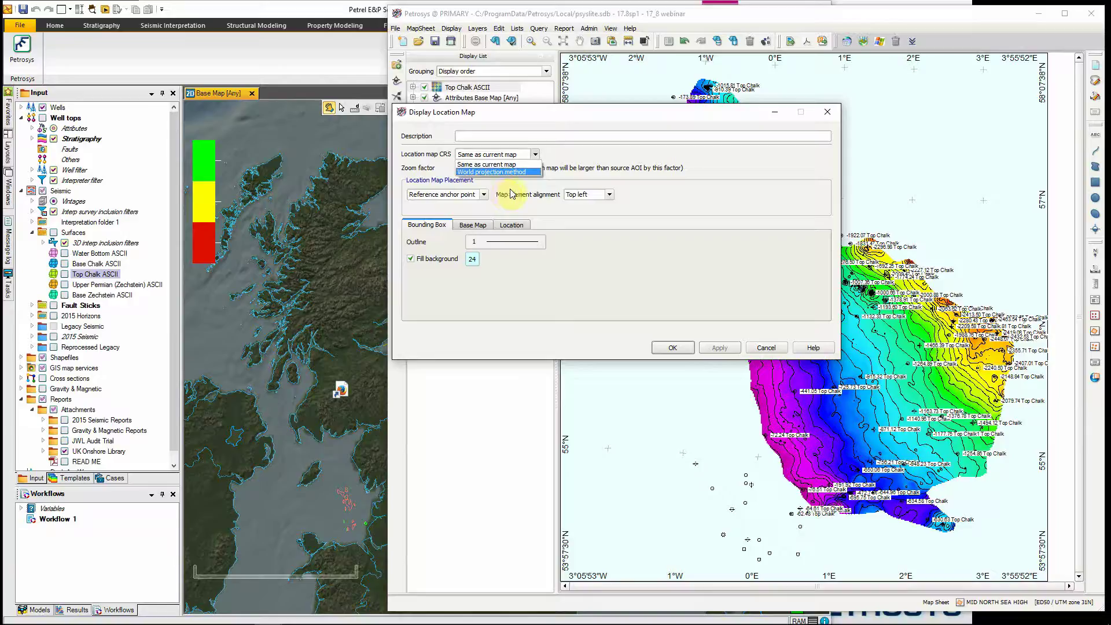
left_click(610, 195)
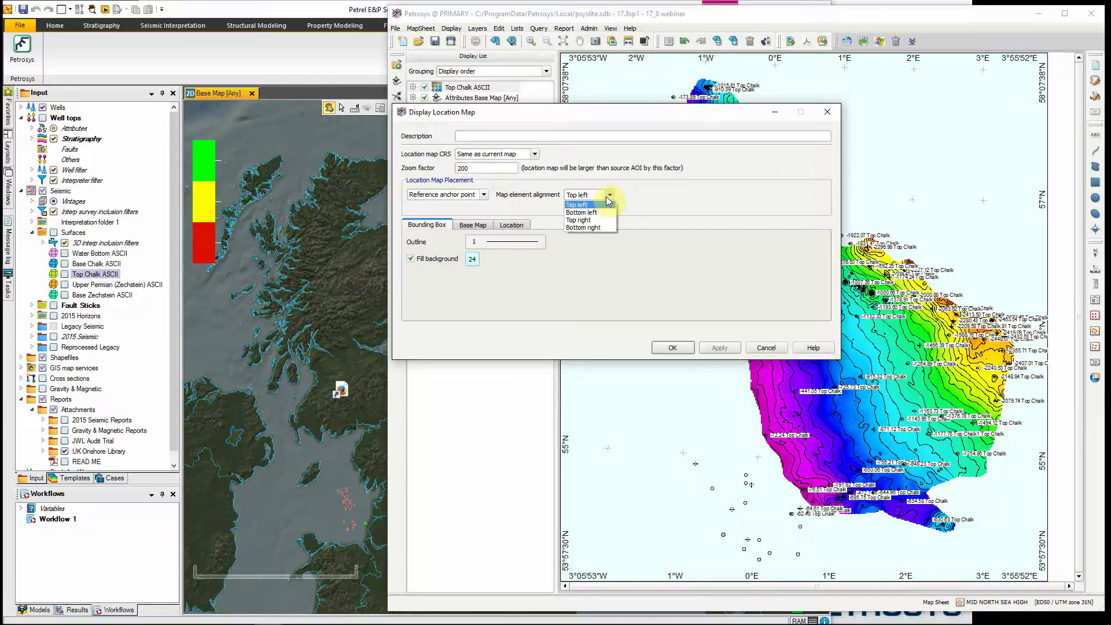
left_click(592, 213)
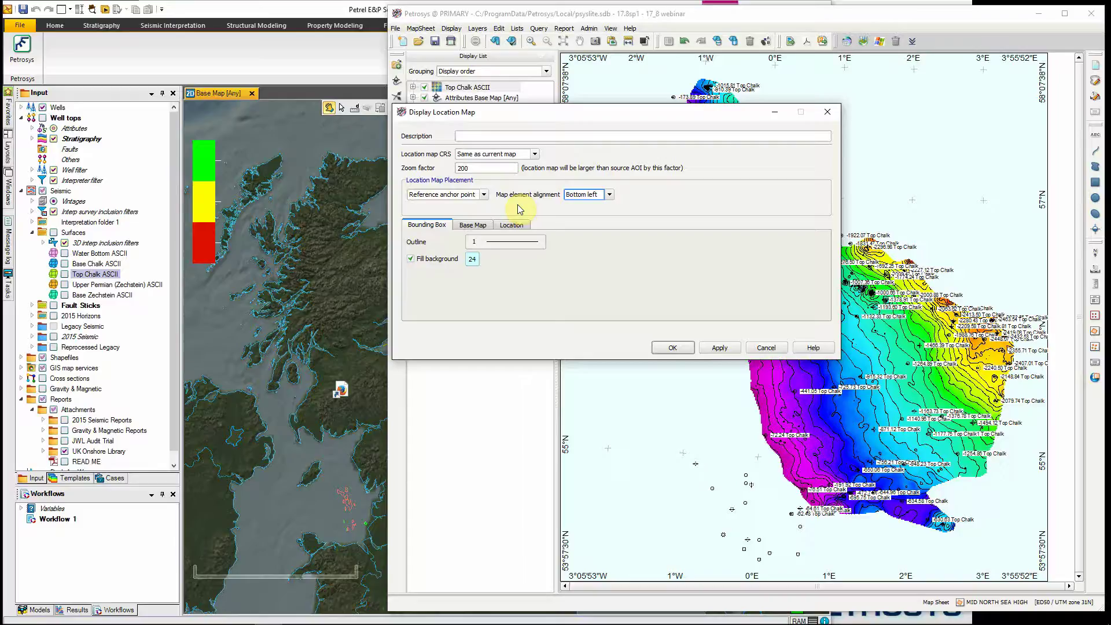
left_click(478, 228)
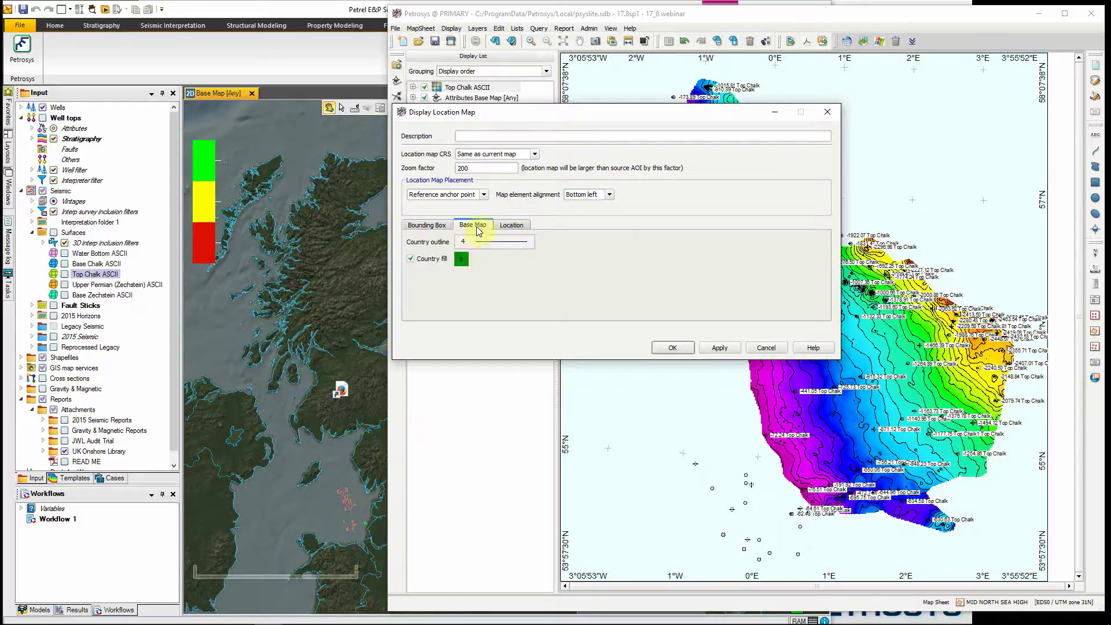
left_click(512, 226)
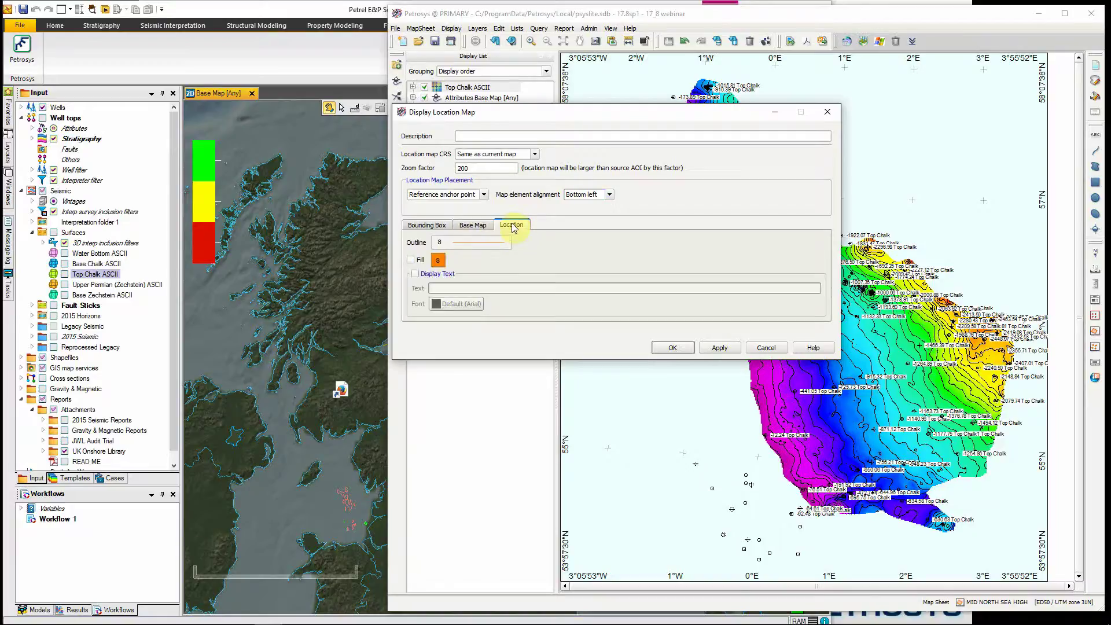
left_click(671, 348)
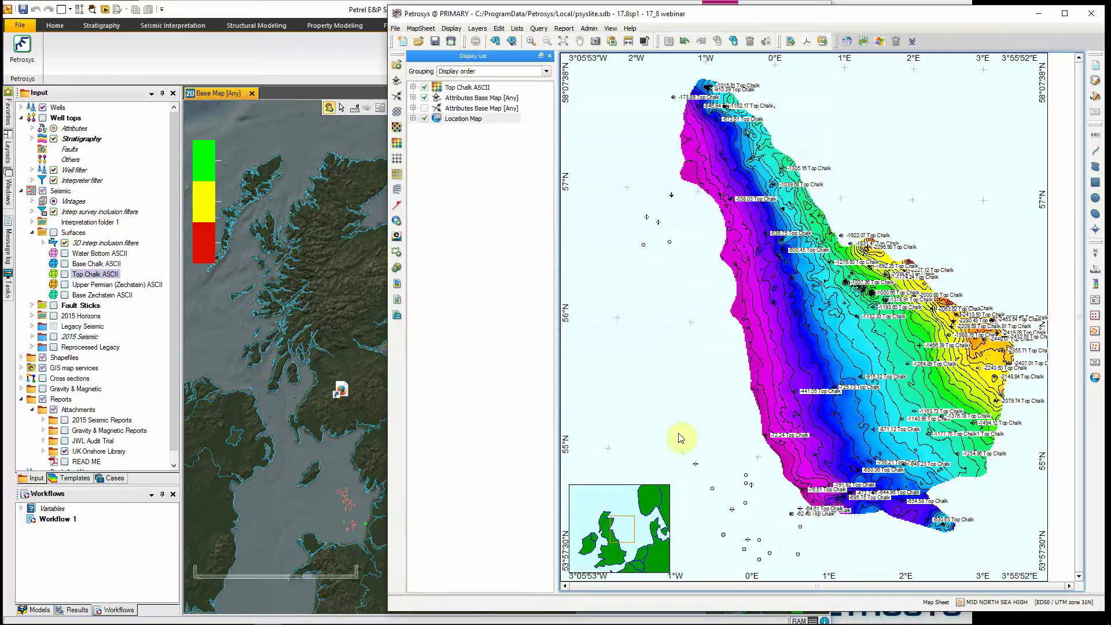
Step: Open the recently used map file Mid North Sea High tops.dbm in place of the current display
left_click(395, 29)
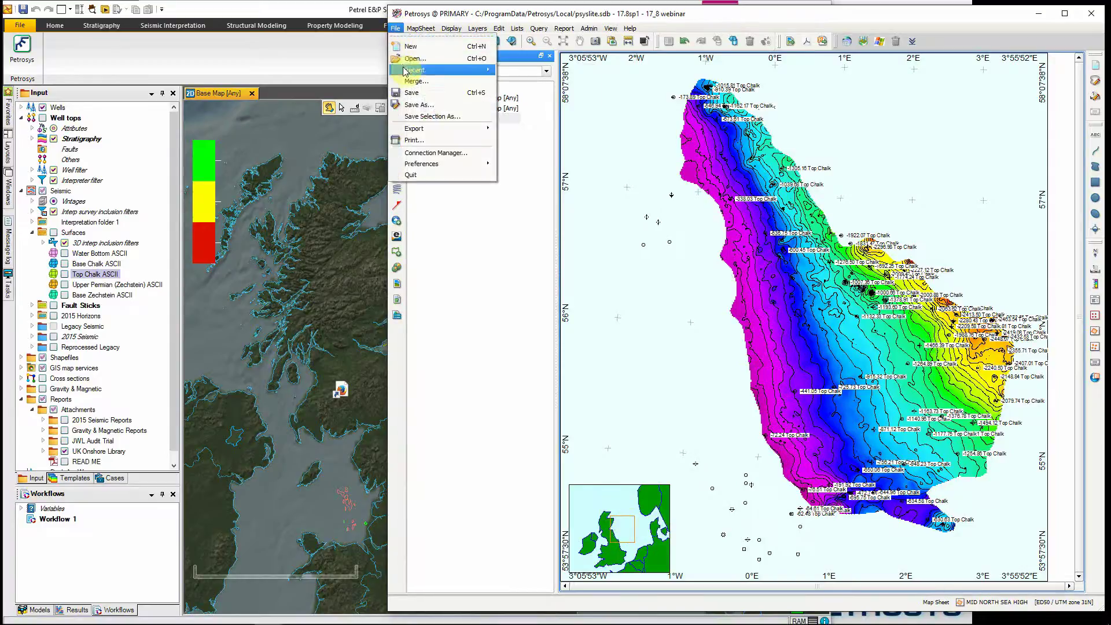
mouse_move(406, 70)
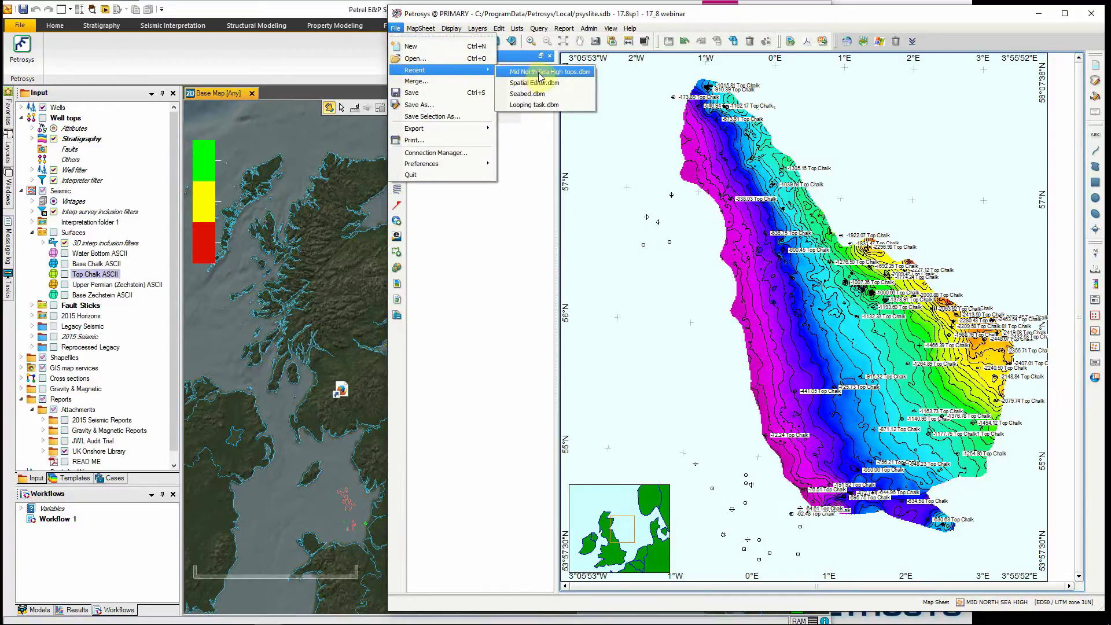
left_click(540, 76)
left_click(746, 335)
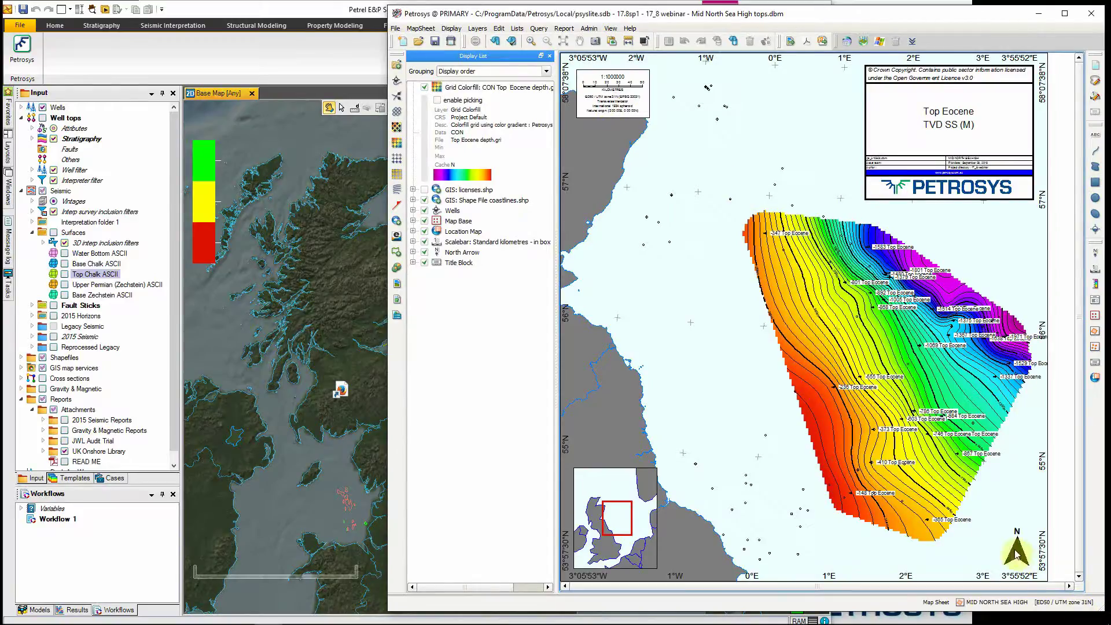
Step: Examine the placement and map element alignment options of the Top Eocene title block
double_click(931, 118)
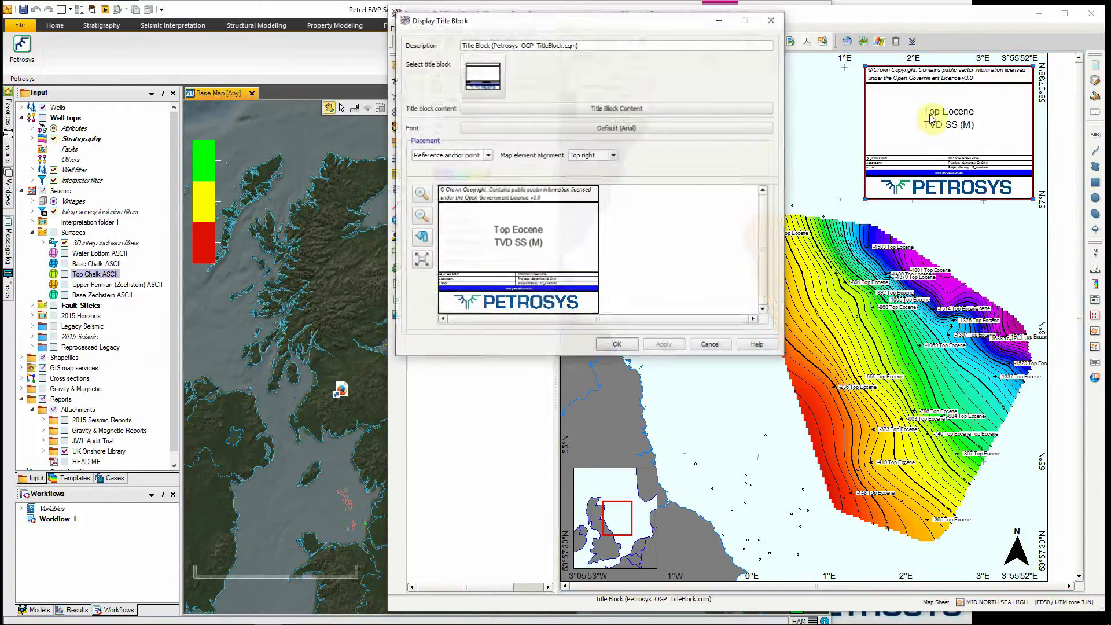
left_click(614, 157)
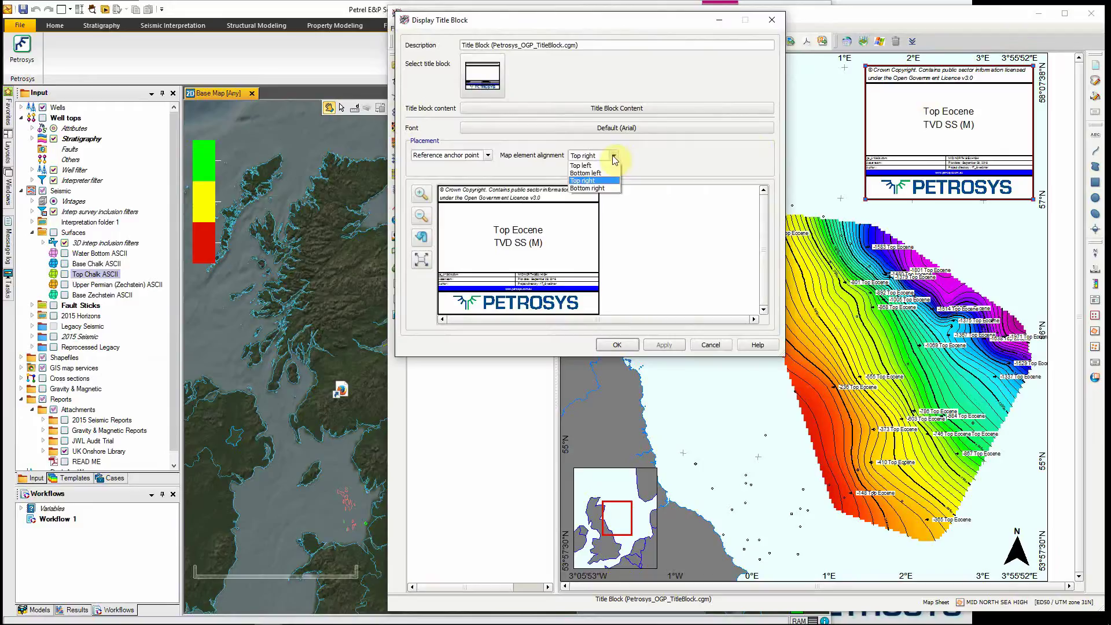
left_click(644, 155)
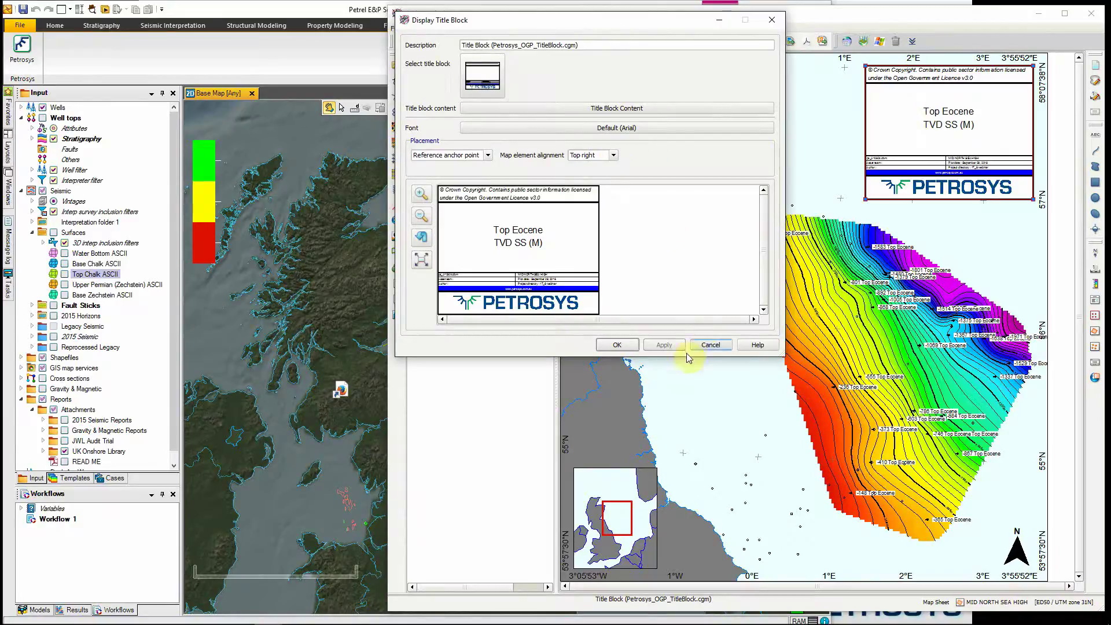
left_click(711, 346)
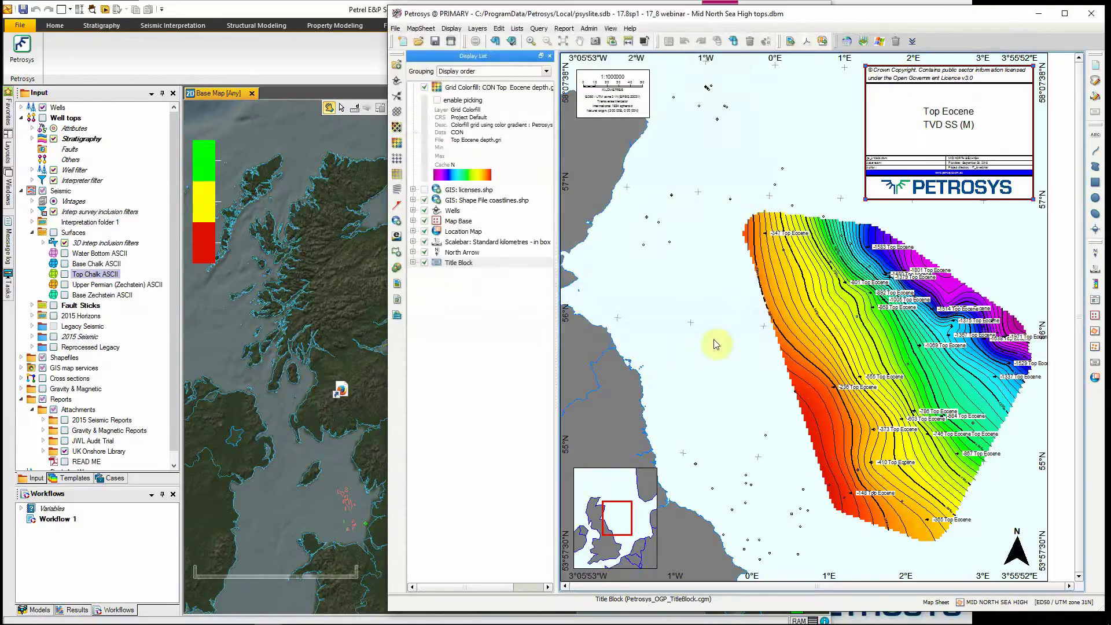
Step: Increase the map sheet extent by 100% and maximize the map window
left_click(421, 28)
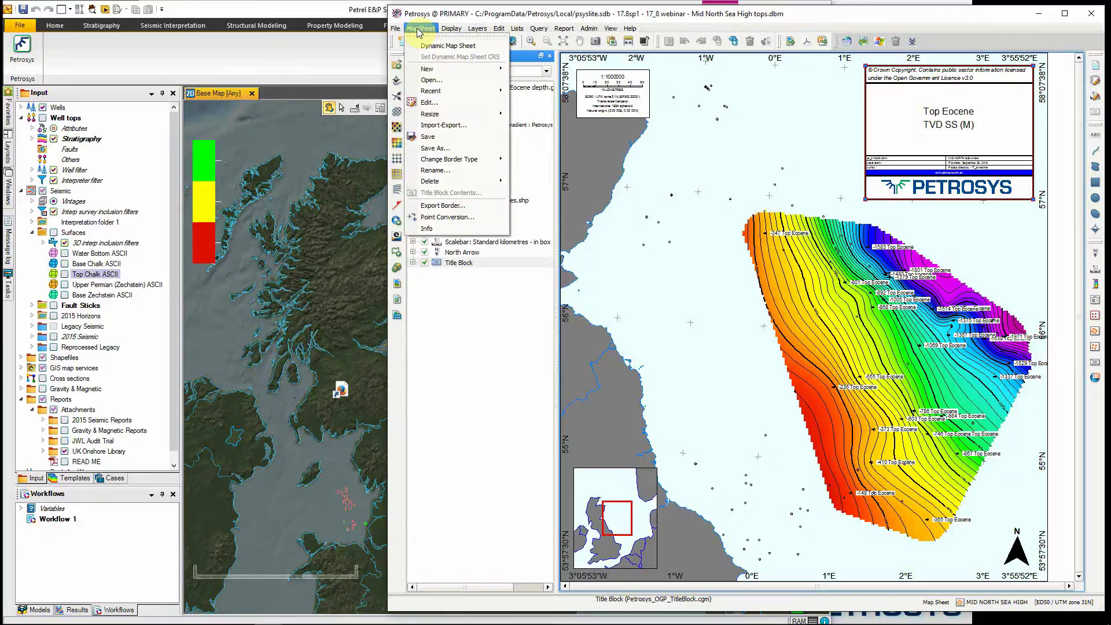
mouse_move(427, 116)
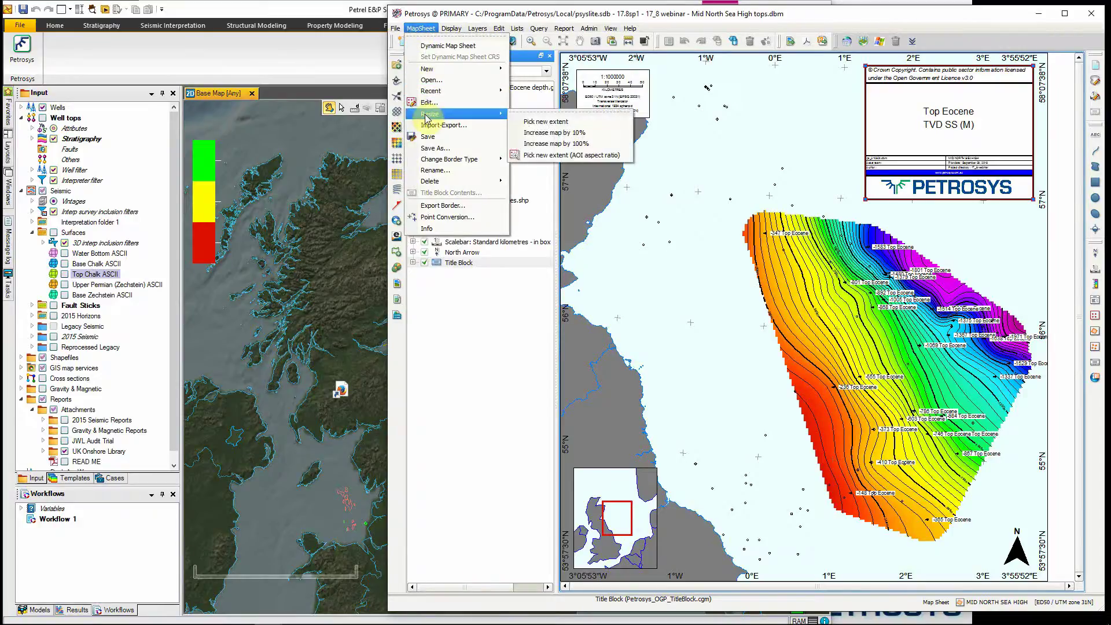
left_click(557, 143)
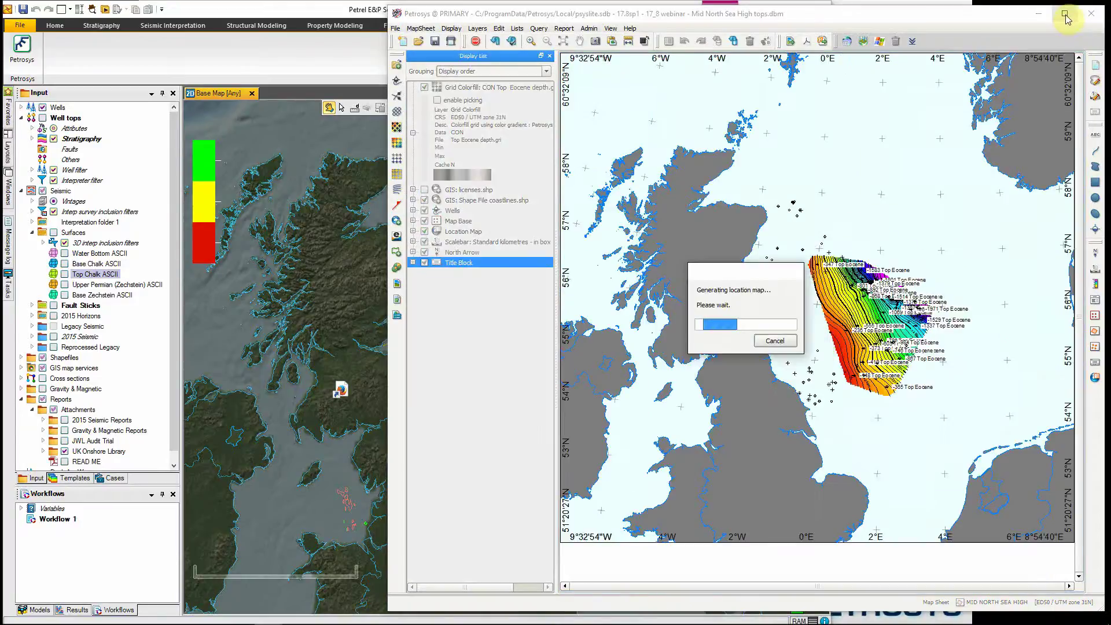
left_click(1066, 16)
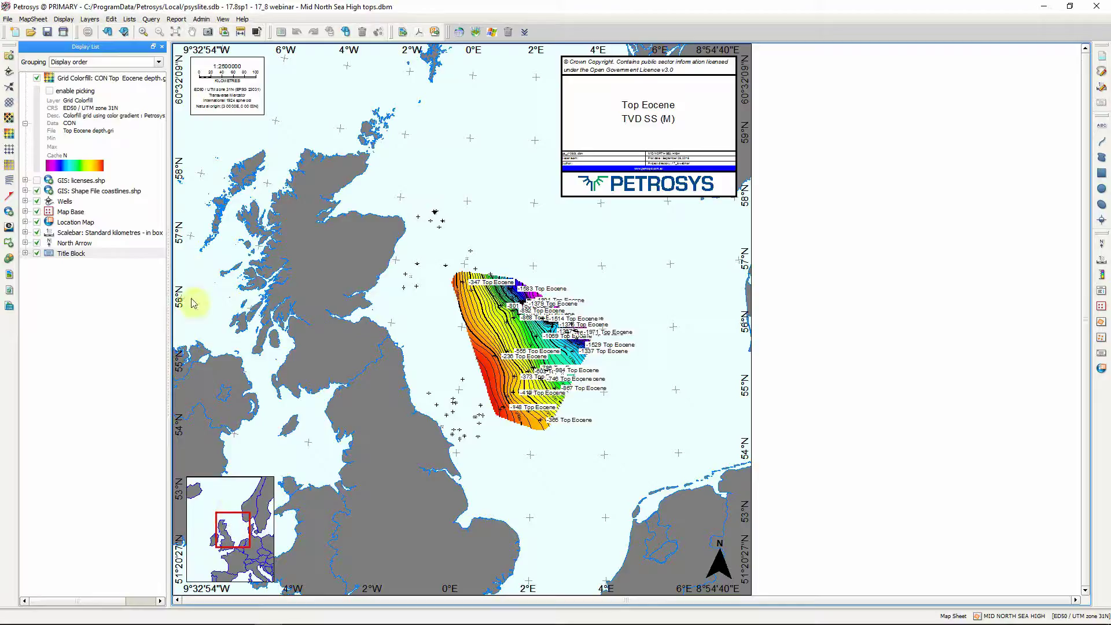
Step: Resize the map sheet by picking a new extent closely around the Top Eocene grid
left_click(33, 20)
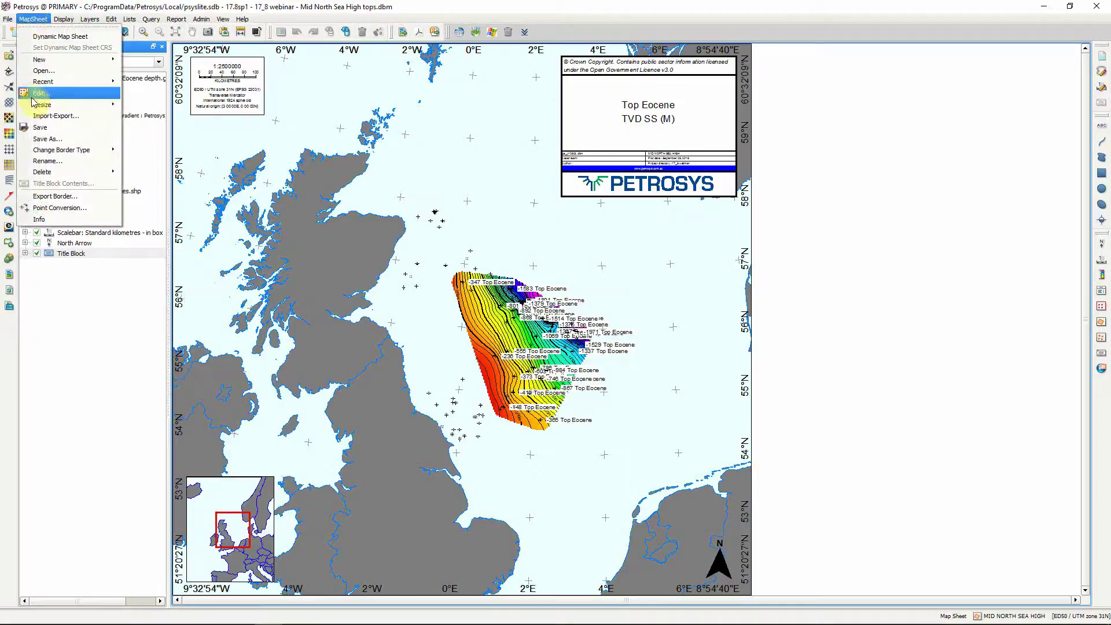
mouse_move(63, 105)
left_click(140, 114)
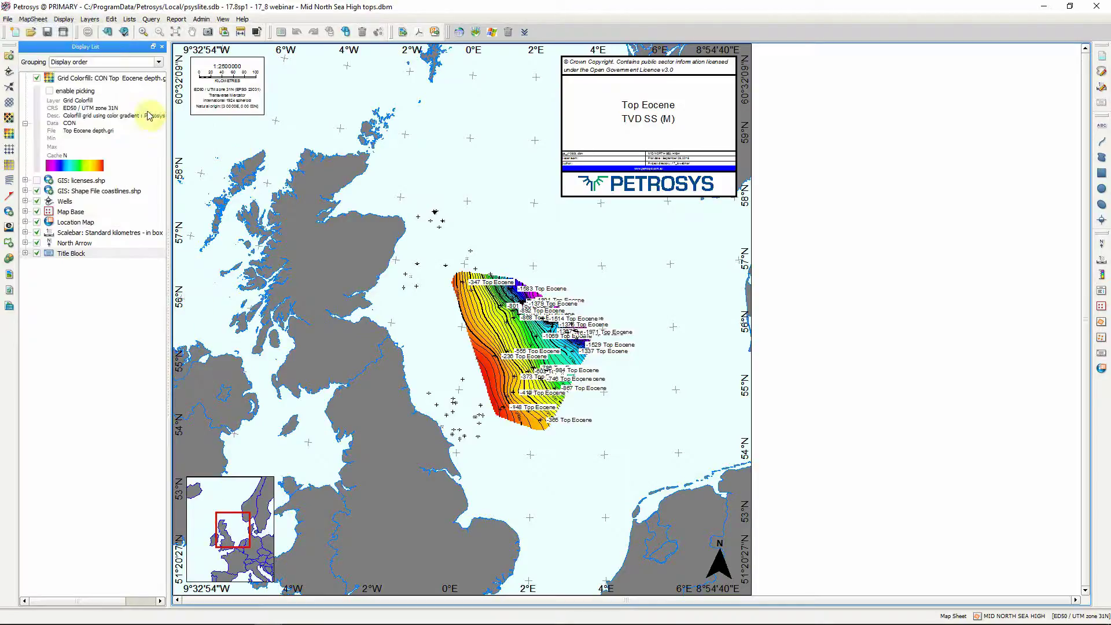
left_click_drag(397, 241, 654, 450)
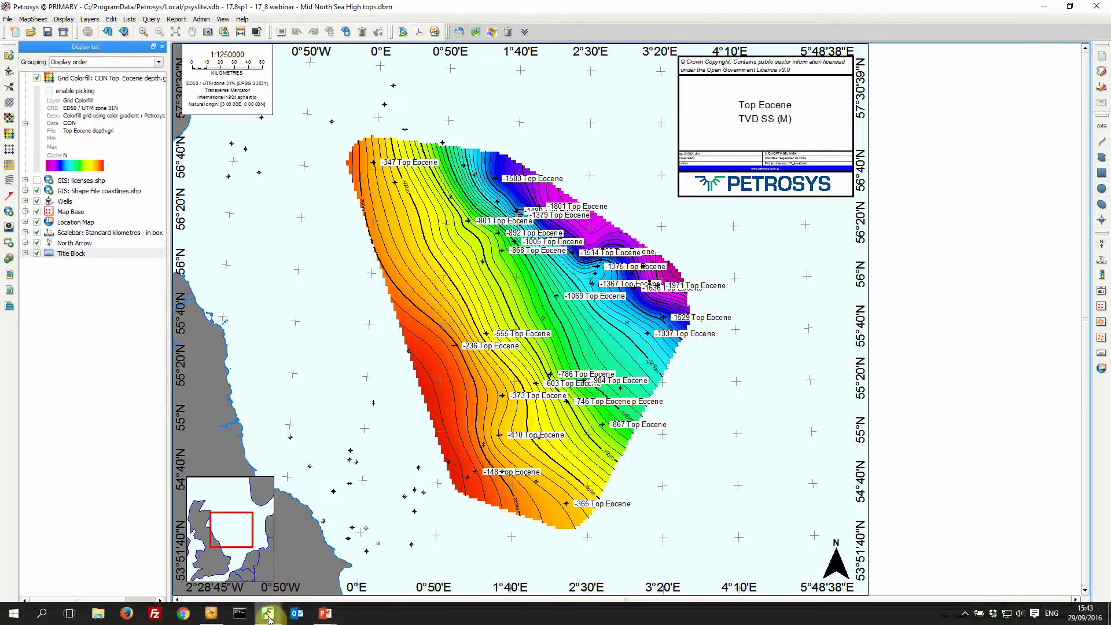
Step: Switch to the Petrosys project launcher and start the Surface Modeling application
mouse_move(268, 613)
left_click(253, 519)
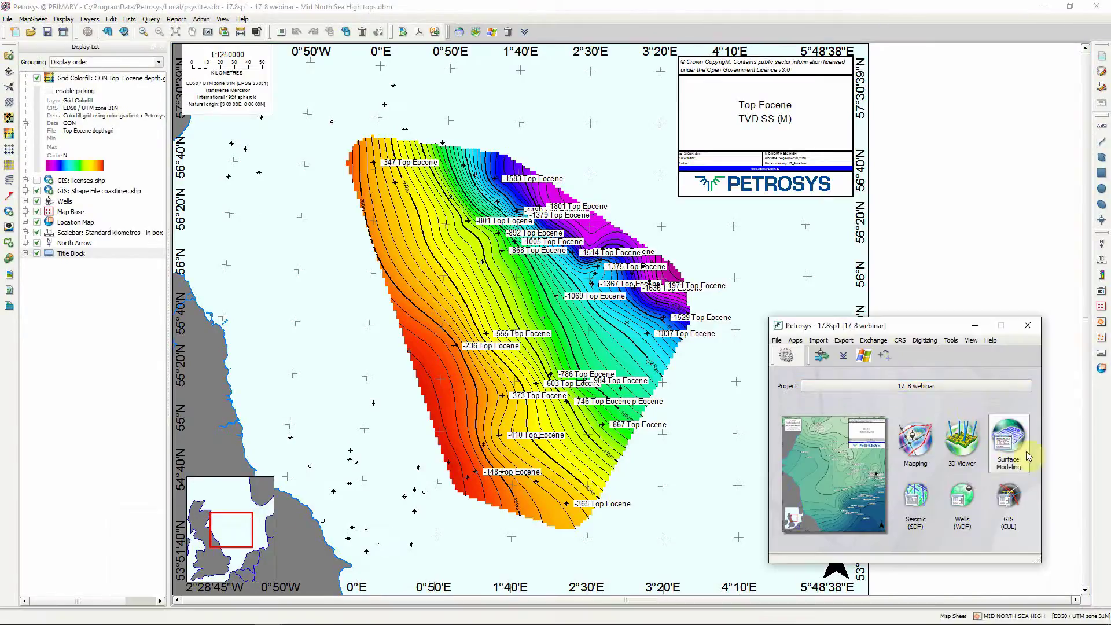
left_click(1009, 439)
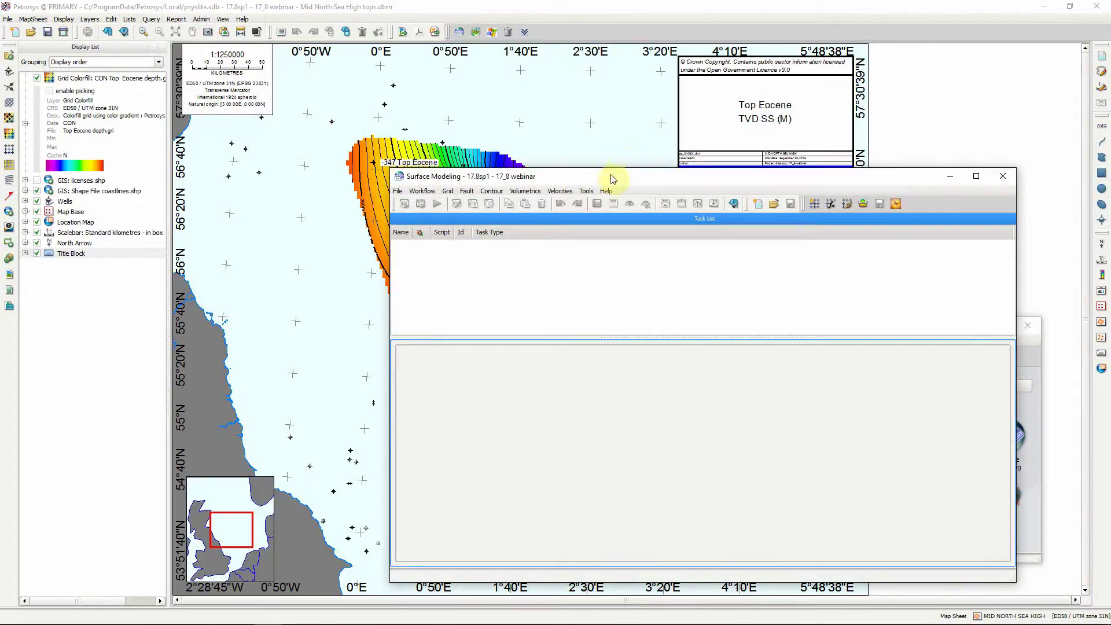
Step: Move the Surface Modeling window clear of the launcher and load the recent task file Mid North Sea High tops.tsk
left_click_drag(610, 179, 346, 53)
left_click(134, 66)
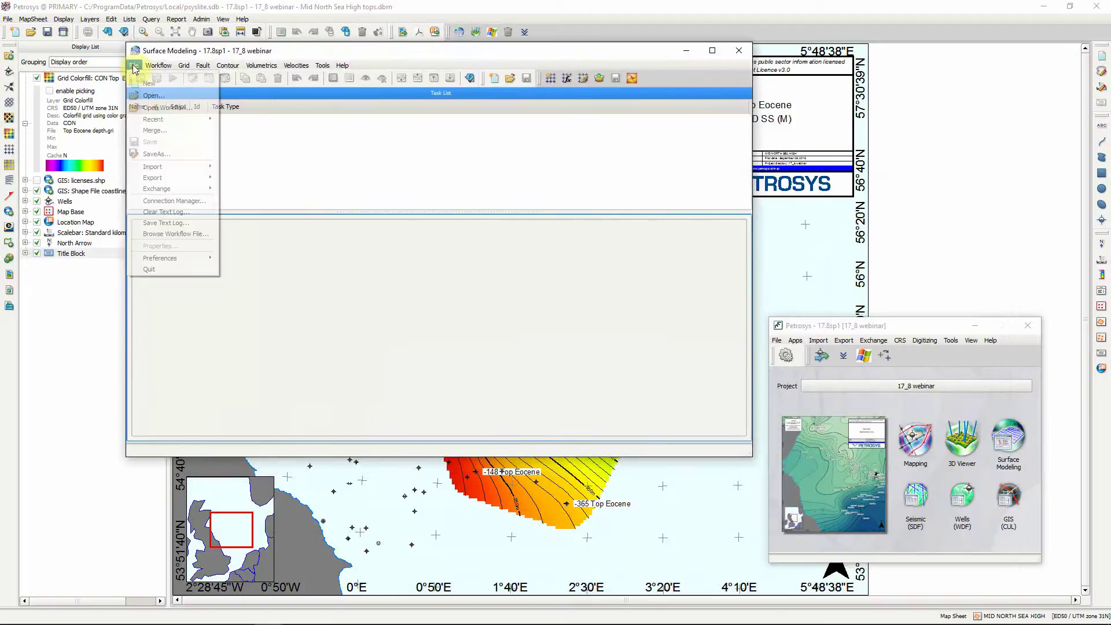
mouse_move(174, 119)
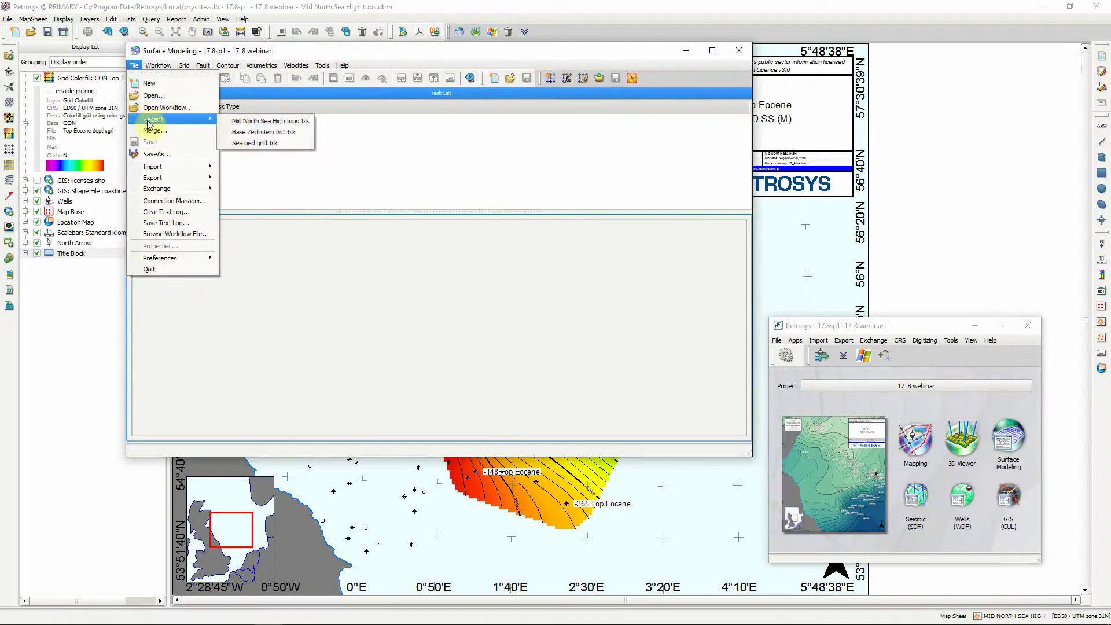
left_click(251, 123)
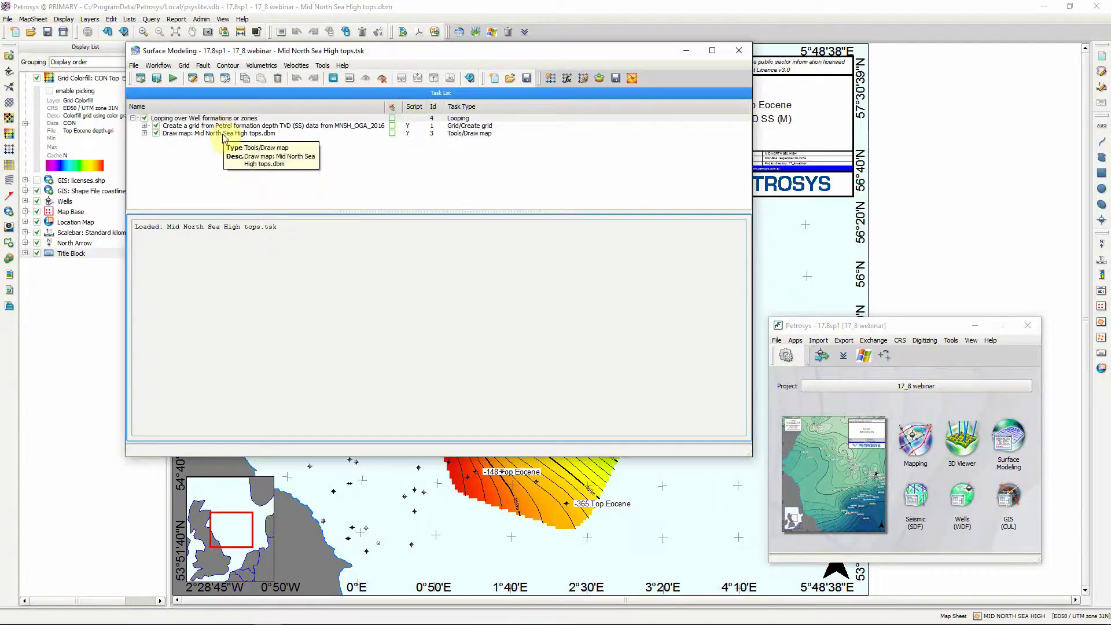
Step: Examine the formation loop task's parameters: the loop input types, the formations being looped and the available well data sources
left_click(230, 119)
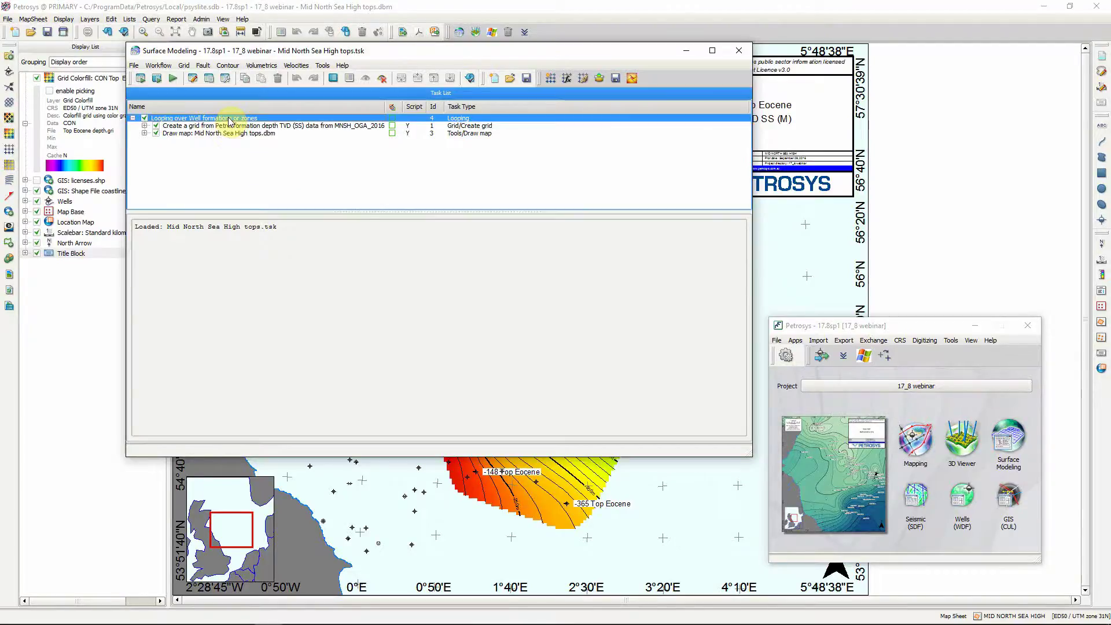
double_click(229, 119)
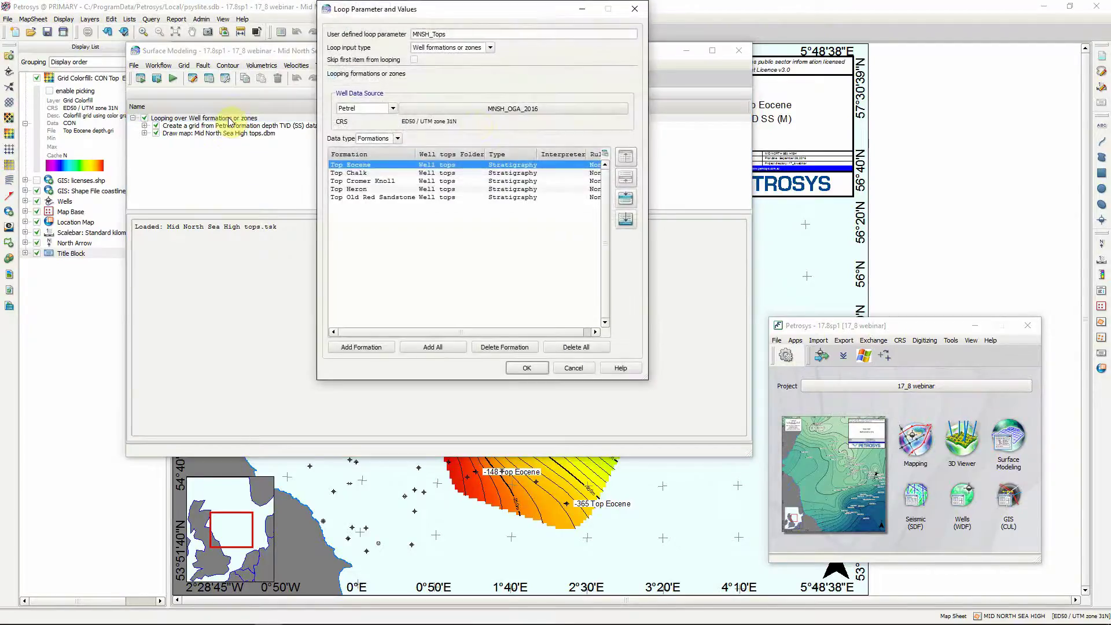
left_click(490, 49)
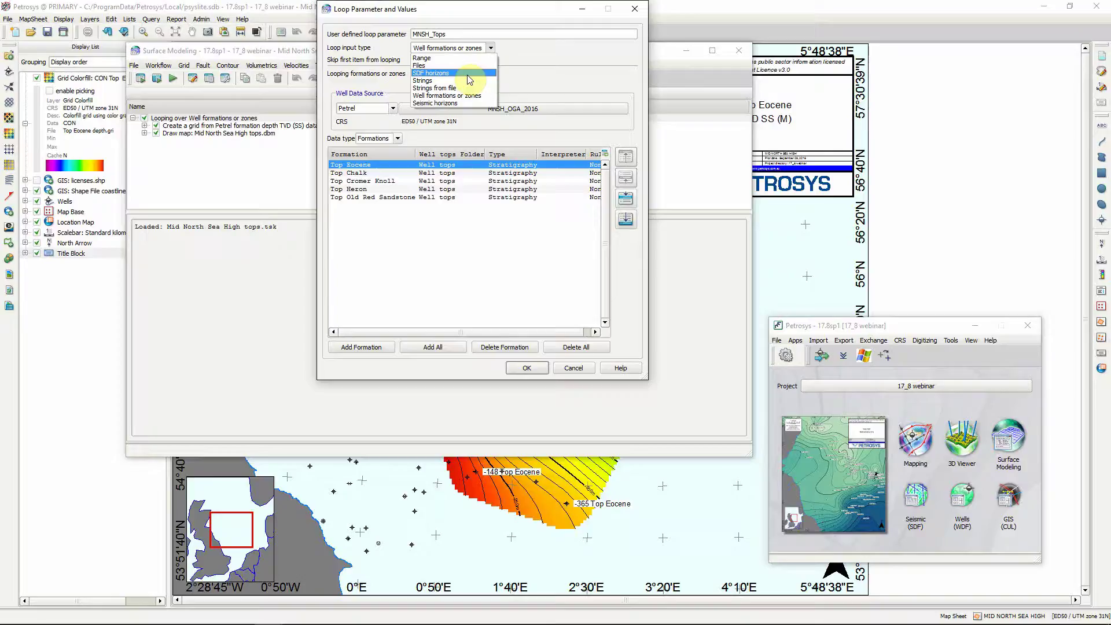
left_click(532, 81)
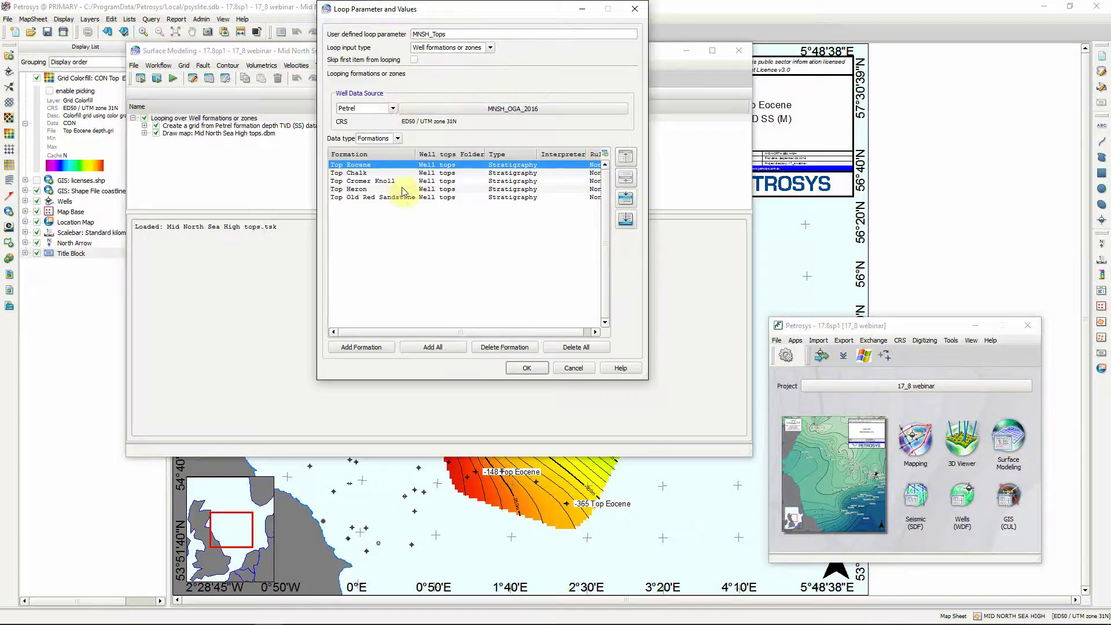
left_click(375, 173)
left_click(373, 181)
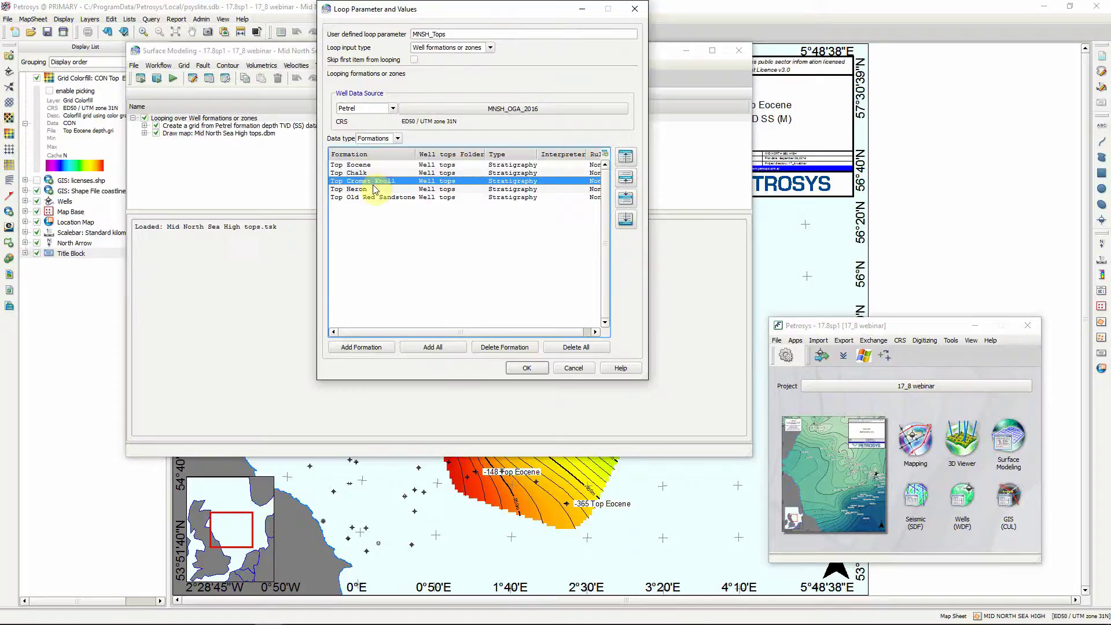
left_click(393, 109)
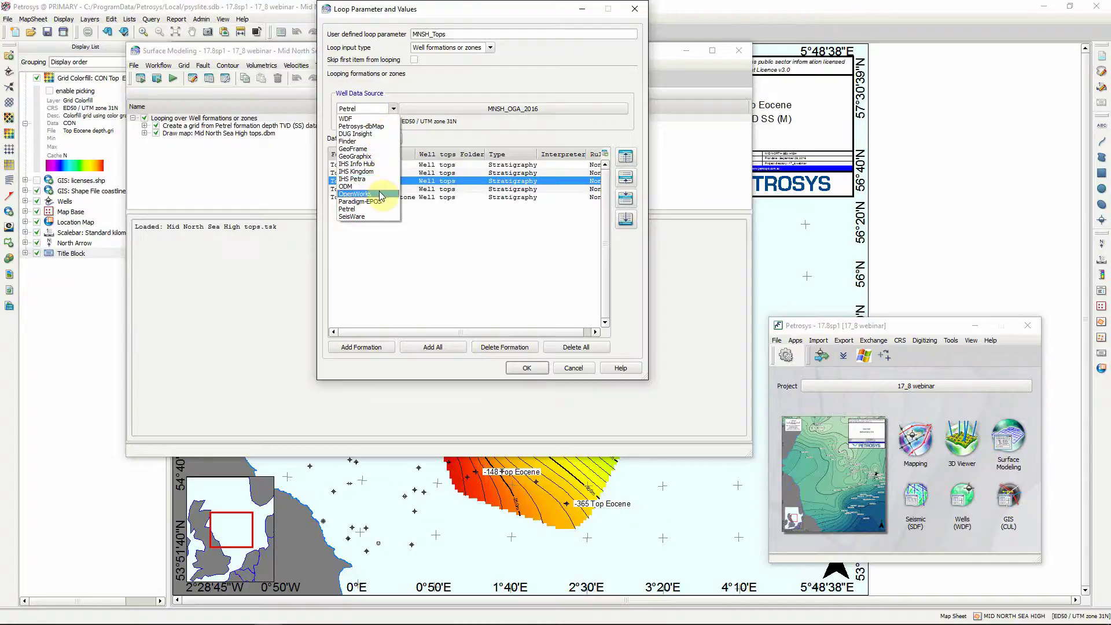
left_click(536, 130)
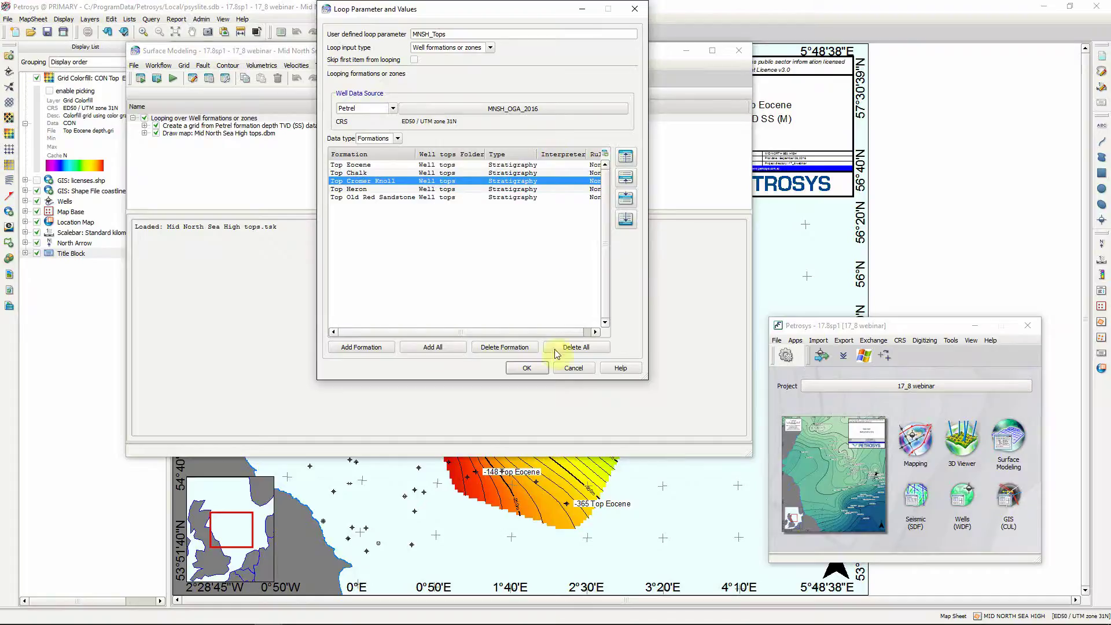
left_click(573, 368)
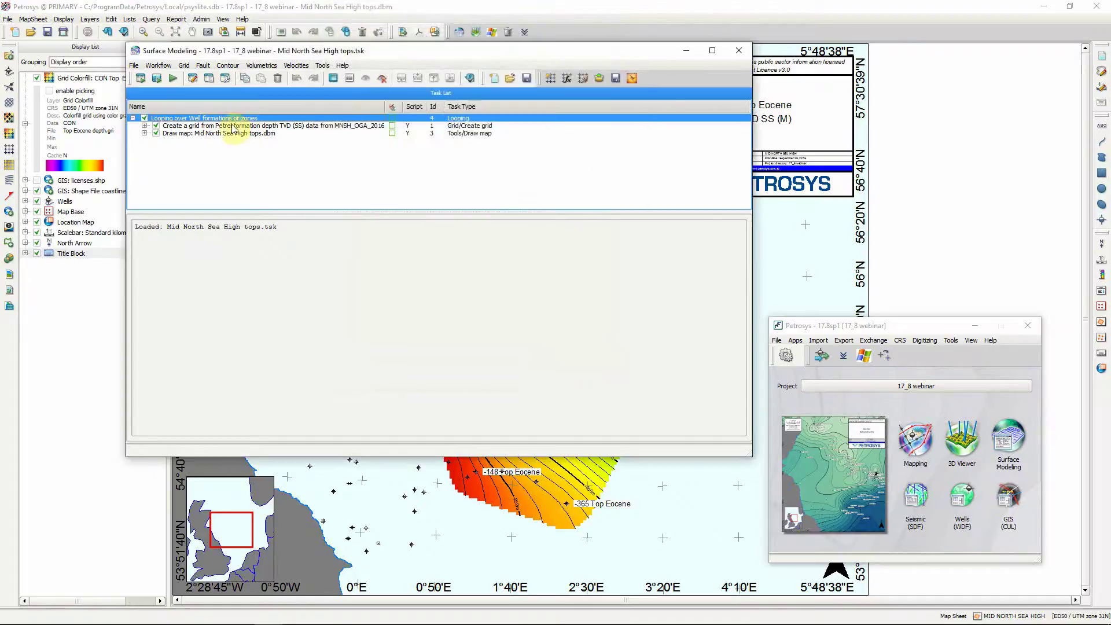
Step: Examine the gridding settings of the task that creates a grid from Petrel formation depth data
left_click(260, 127)
double_click(261, 129)
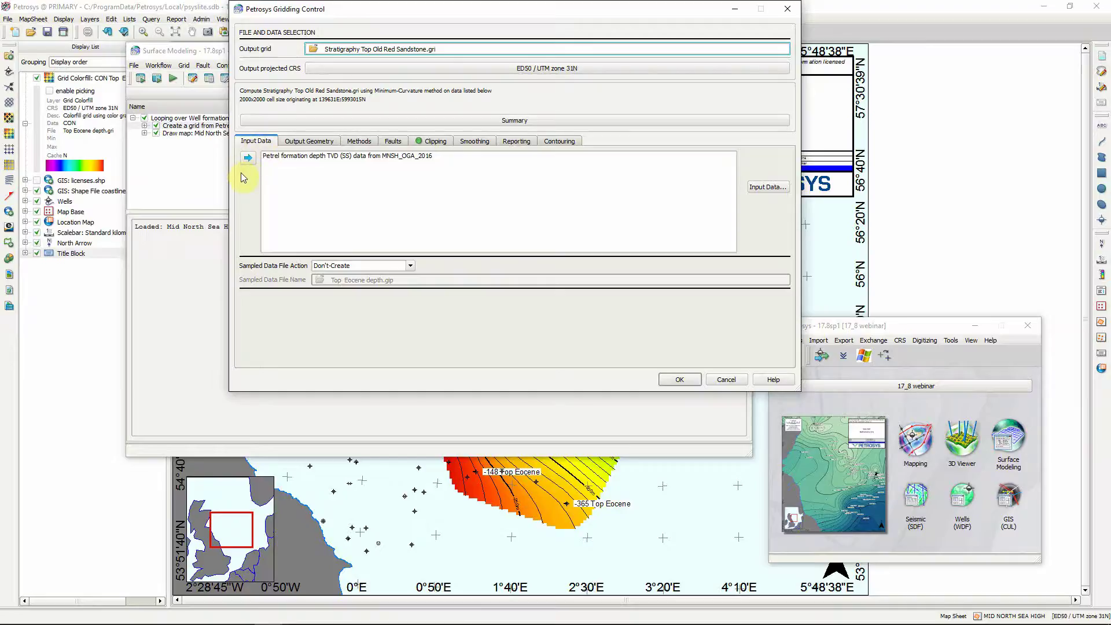
left_click(726, 379)
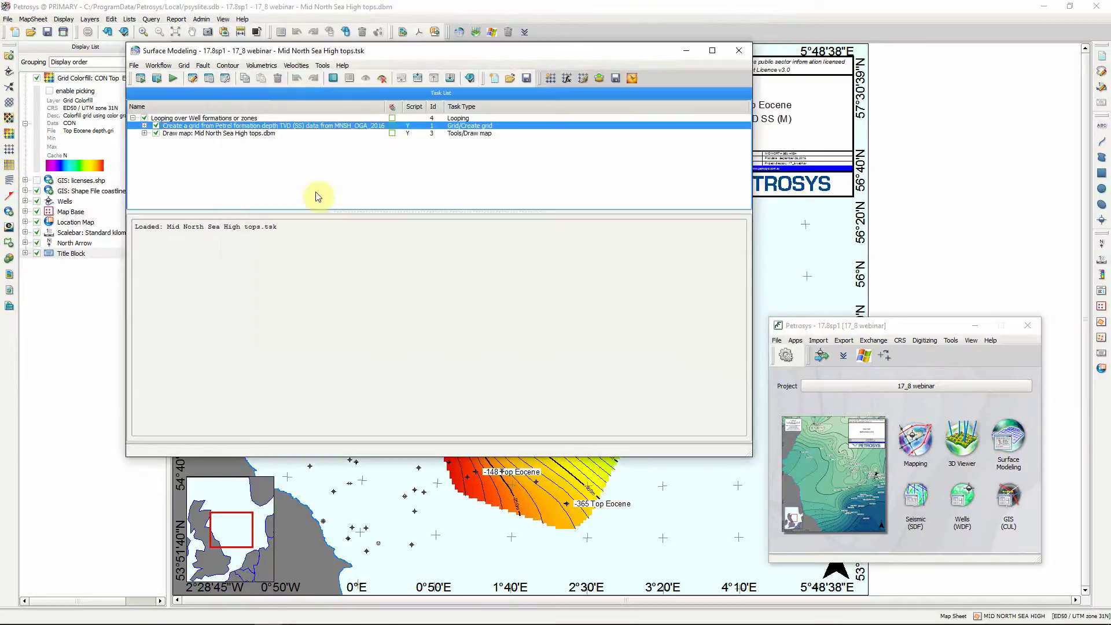
Step: Examine the draw map task's settings, including its plotting methods and the option to append to the PDF file
double_click(229, 134)
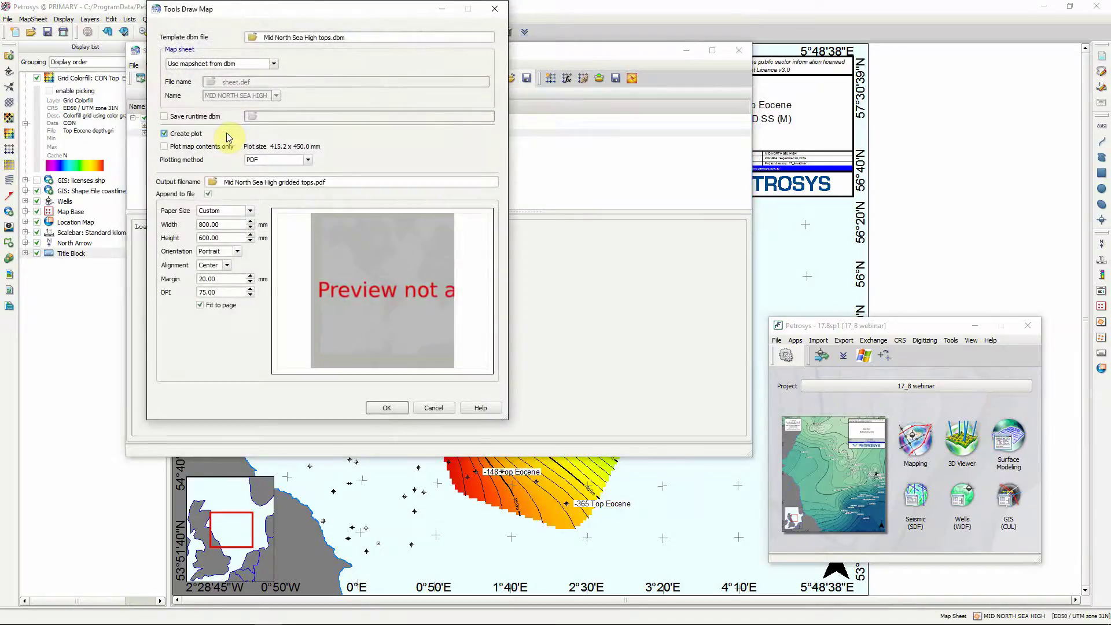
left_click(308, 160)
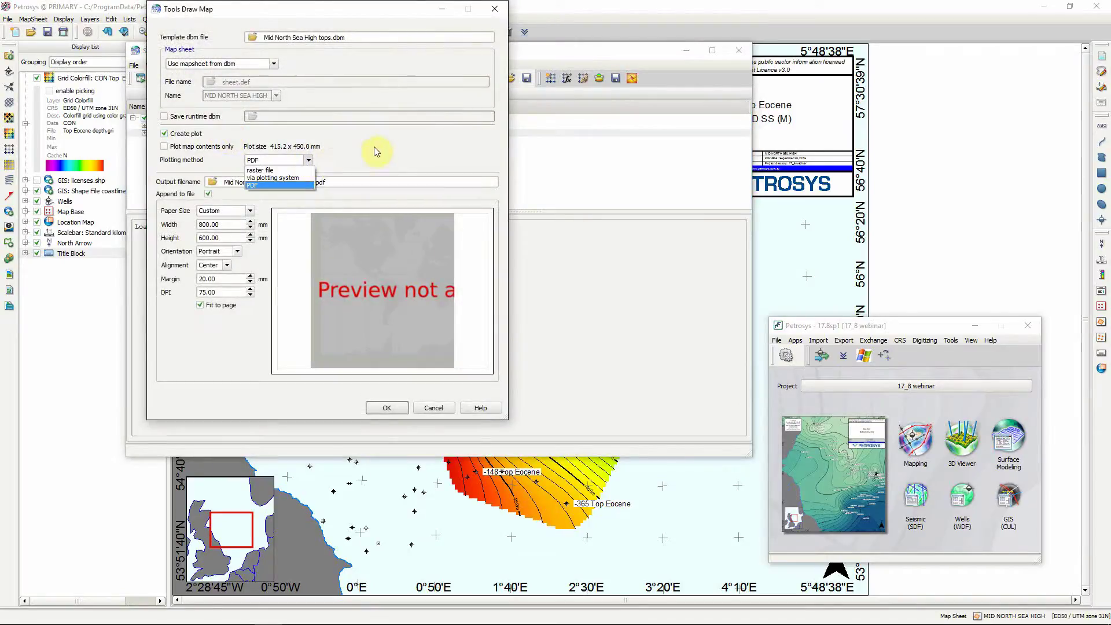
key("Return")
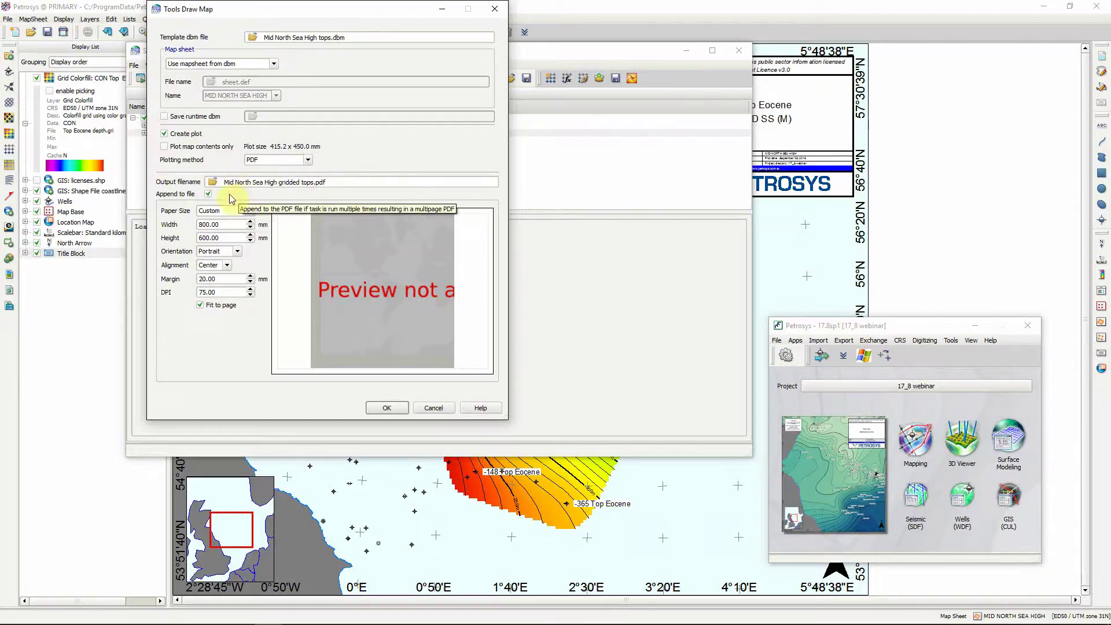
left_click(431, 408)
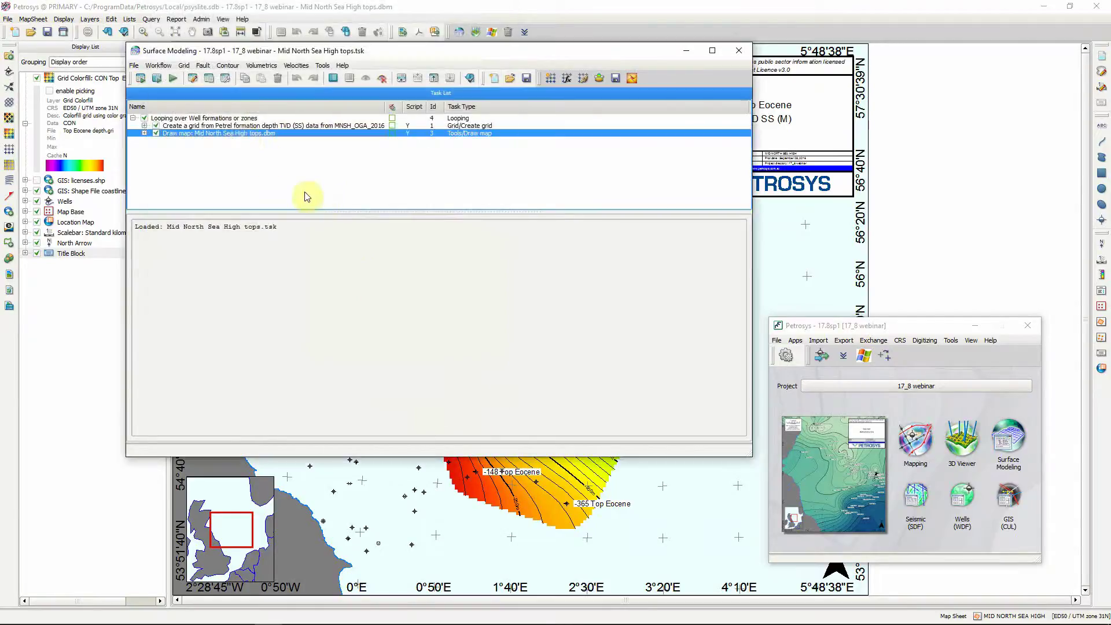
Step: Examine the draw map task's scripted parameters for the grid file, the wells' formation selection and the title block text
left_click(225, 79)
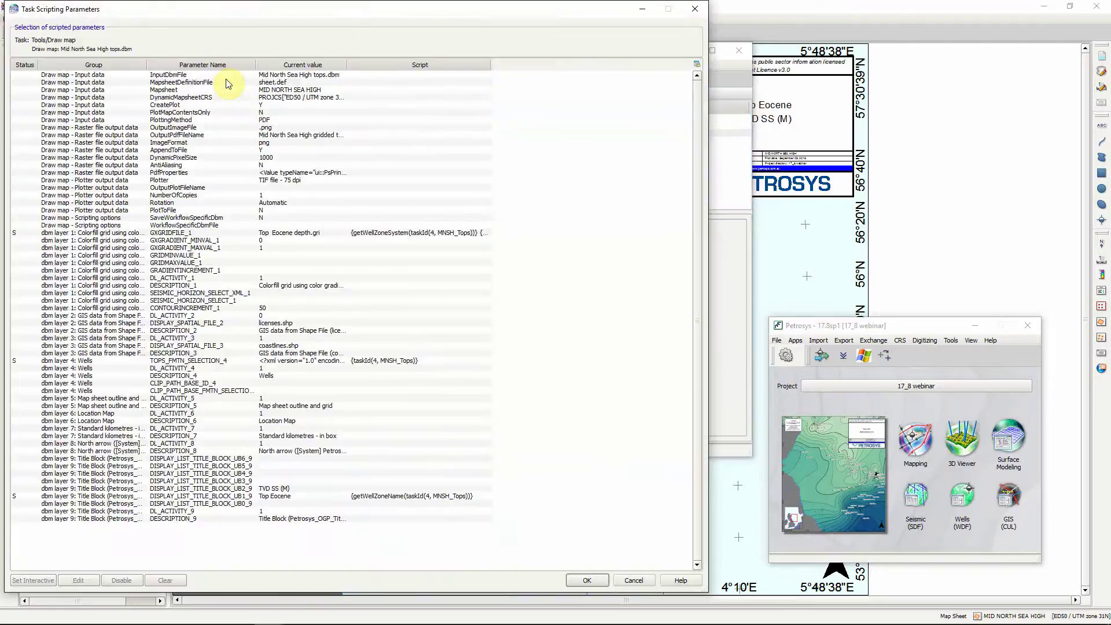
left_click(306, 233)
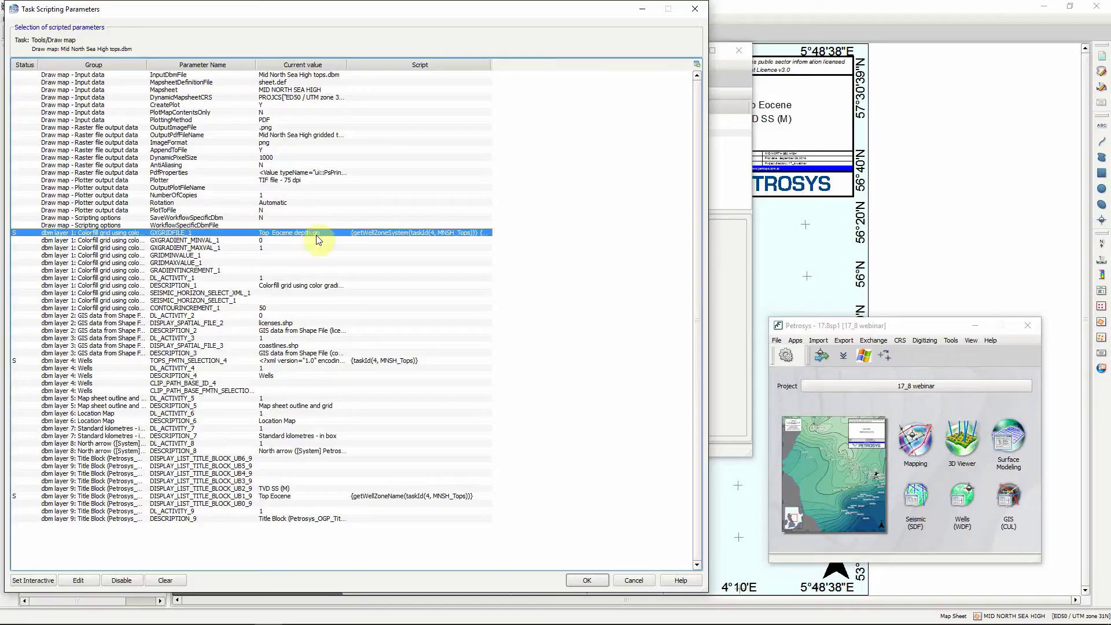
left_click(392, 361)
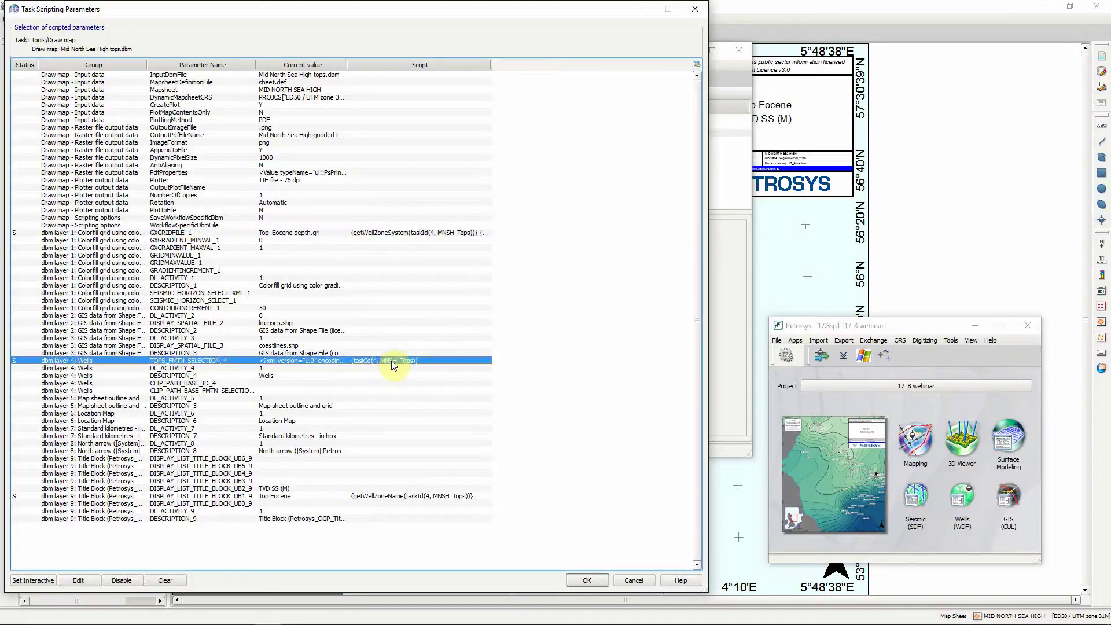
left_click(408, 497)
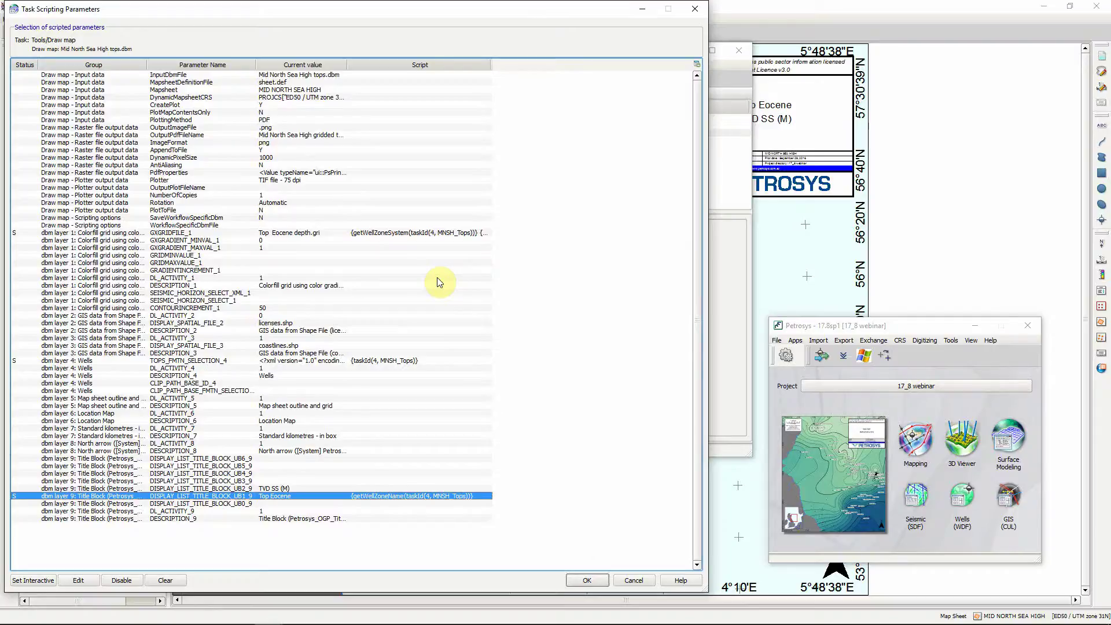
left_click(633, 580)
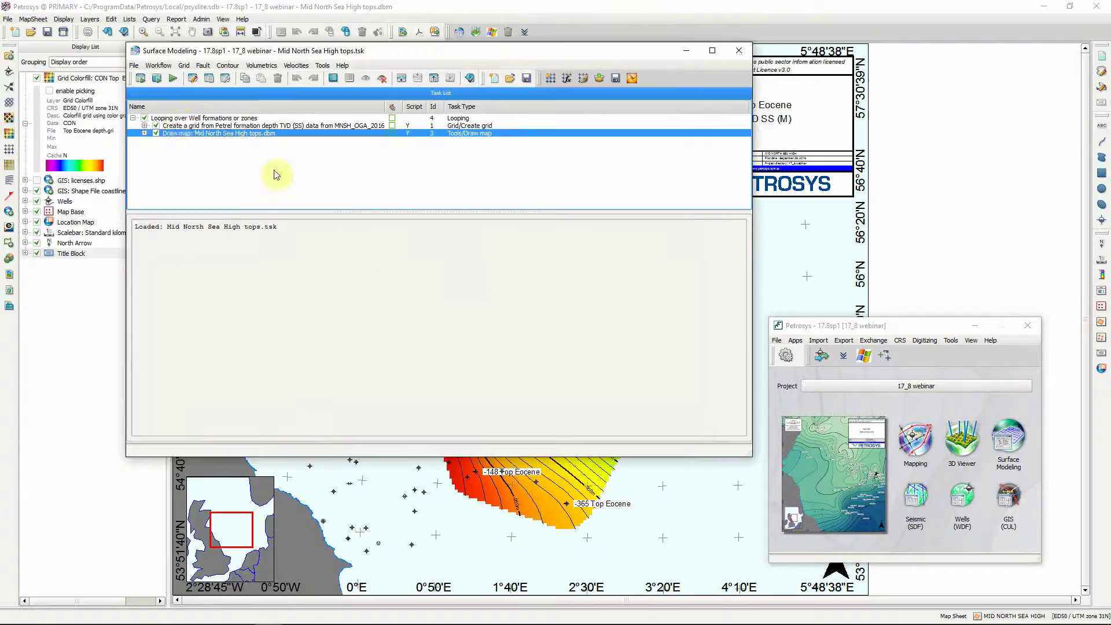
Step: Run the looping well formations workflow and accept overwriting the existing output files
left_click(174, 118)
left_click(173, 85)
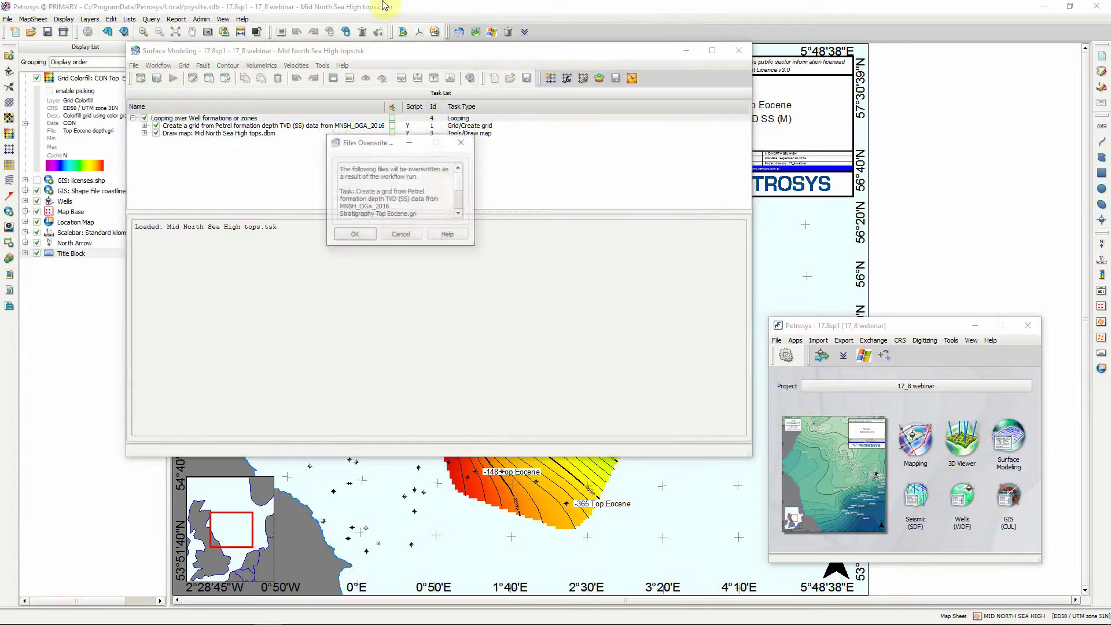
left_click(354, 235)
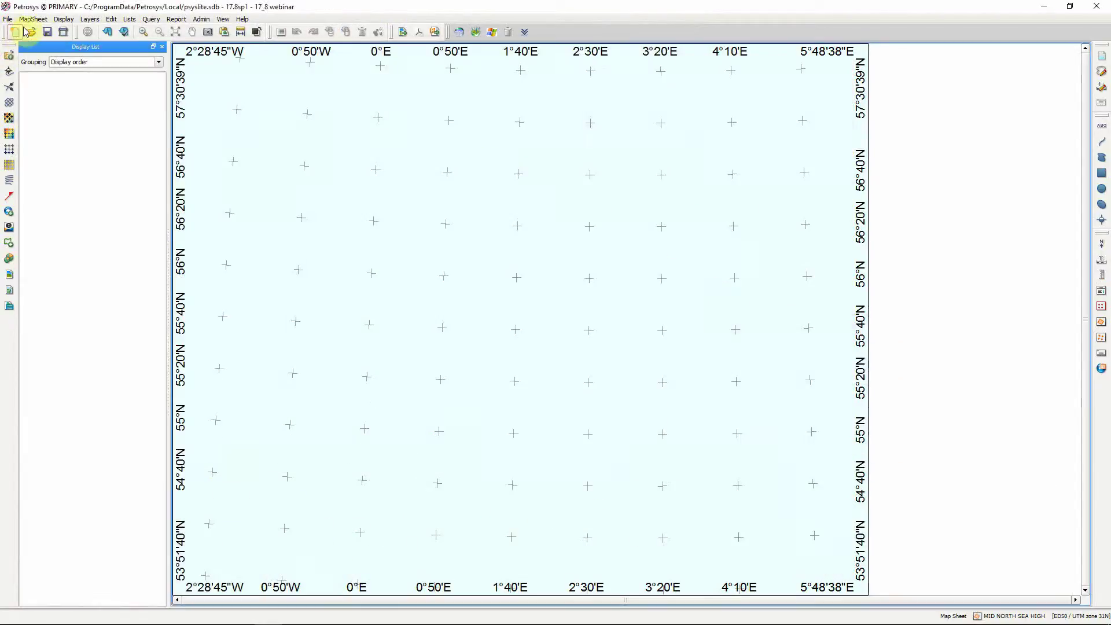
Step: Open the recent map Spatial Editor.dbm
left_click(8, 19)
mouse_move(26, 61)
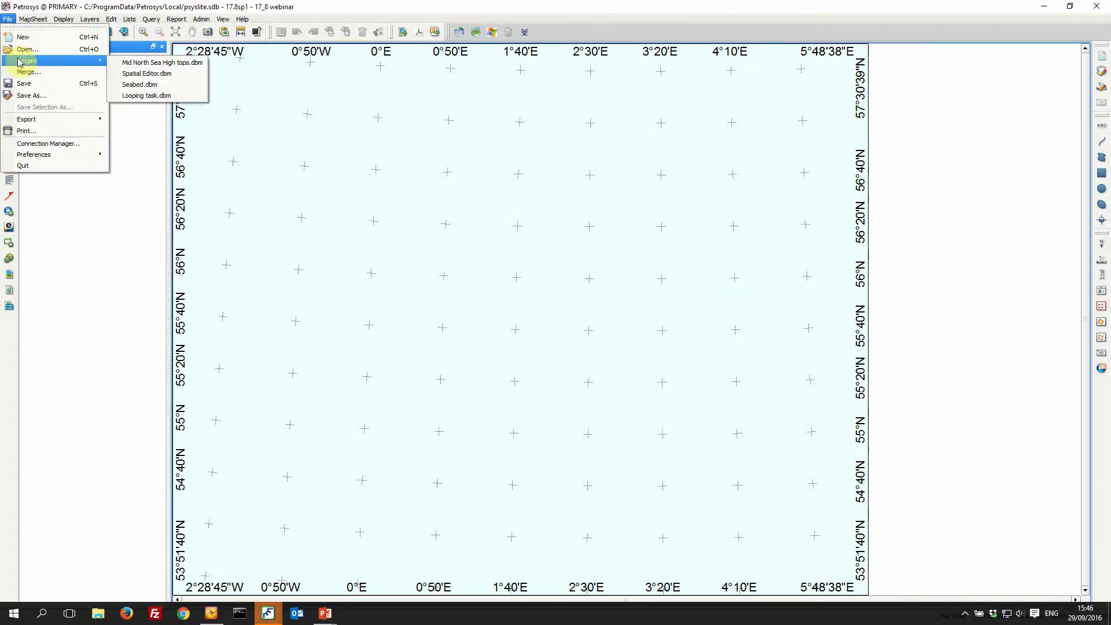
left_click(128, 75)
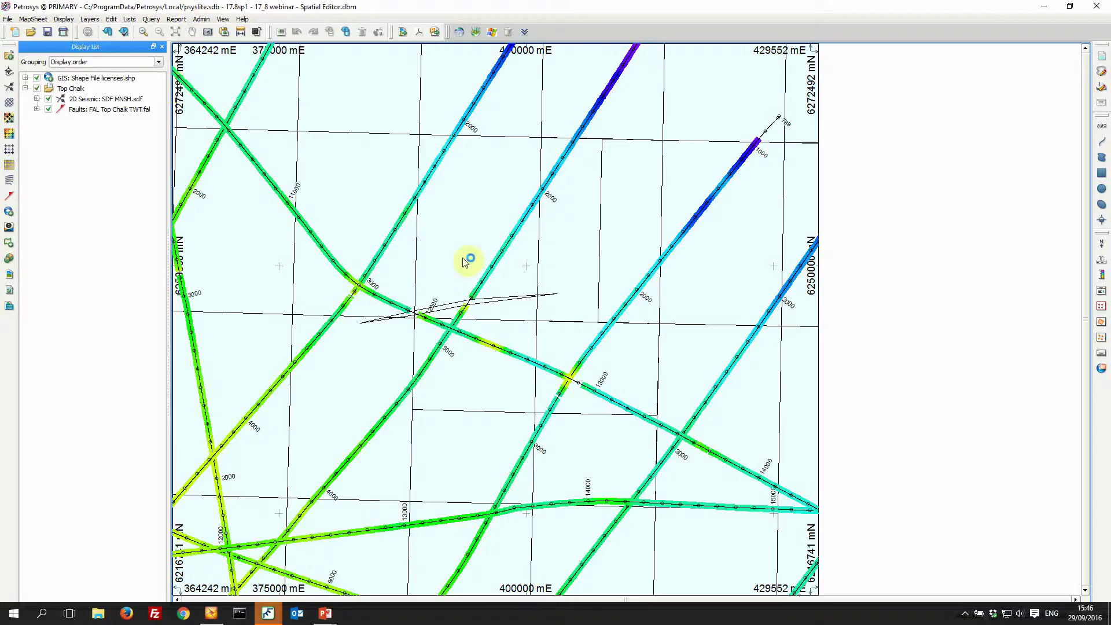
Step: Open the Spatial Editor and load the Top Chalk TWT.fal fault layer from the display list for editing
key("XF86AudioLowerVolume")
left_click(459, 305)
key("XF86AudioLowerVolume")
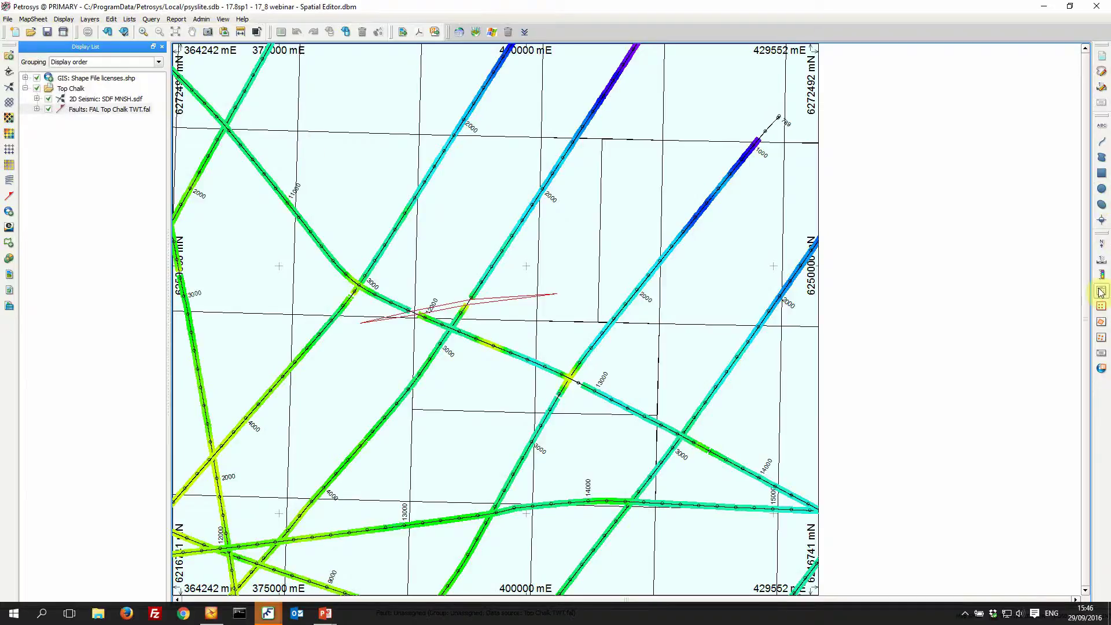
left_click(1101, 71)
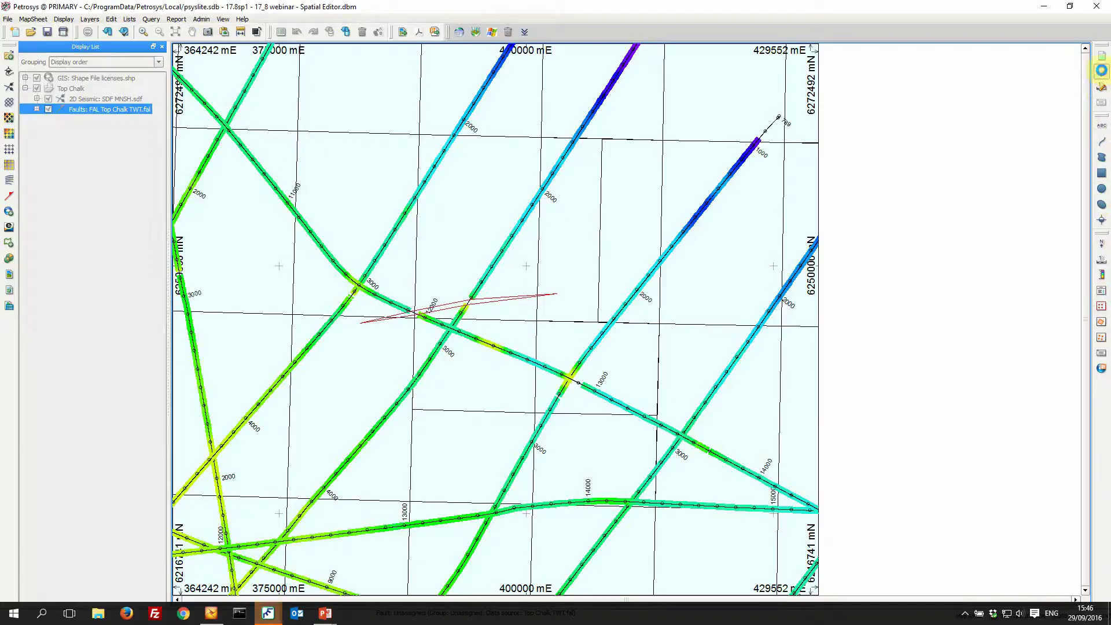
left_click(103, 114)
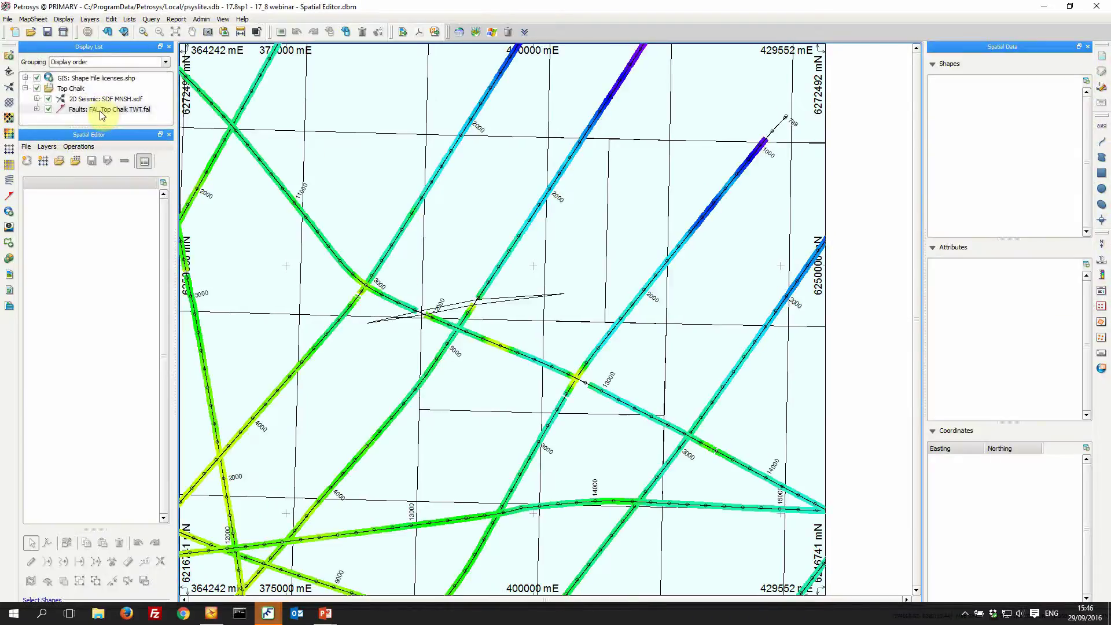
left_click_drag(102, 114, 110, 220)
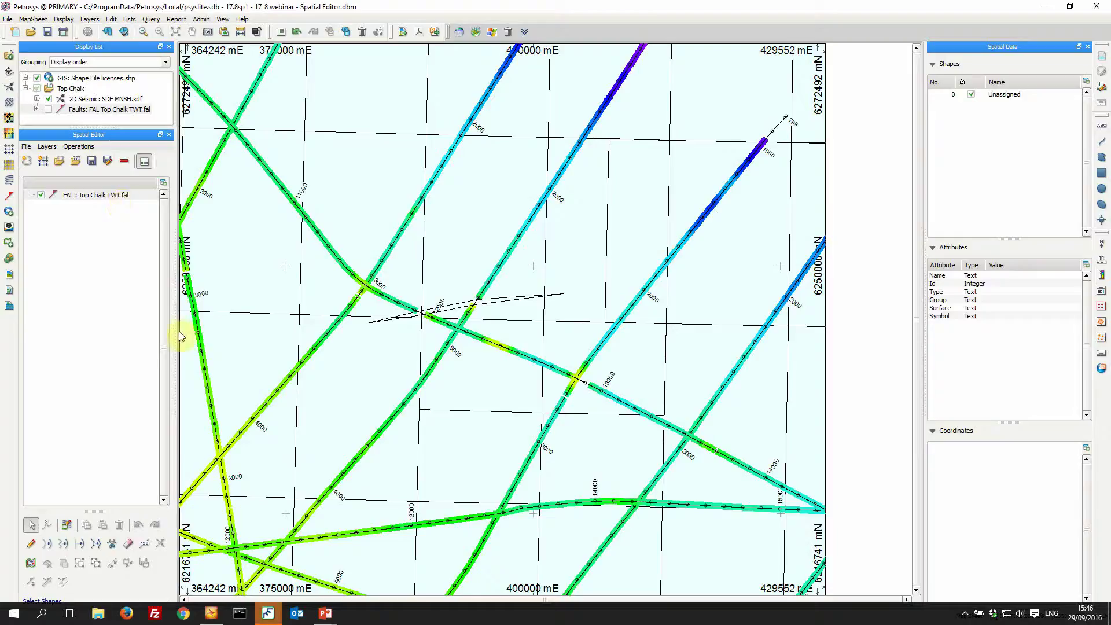
Step: Select the Top Chalk fault polygon, assign its top, bottom and apex vertex flags, and swap and invert the fault sides
left_click(456, 307)
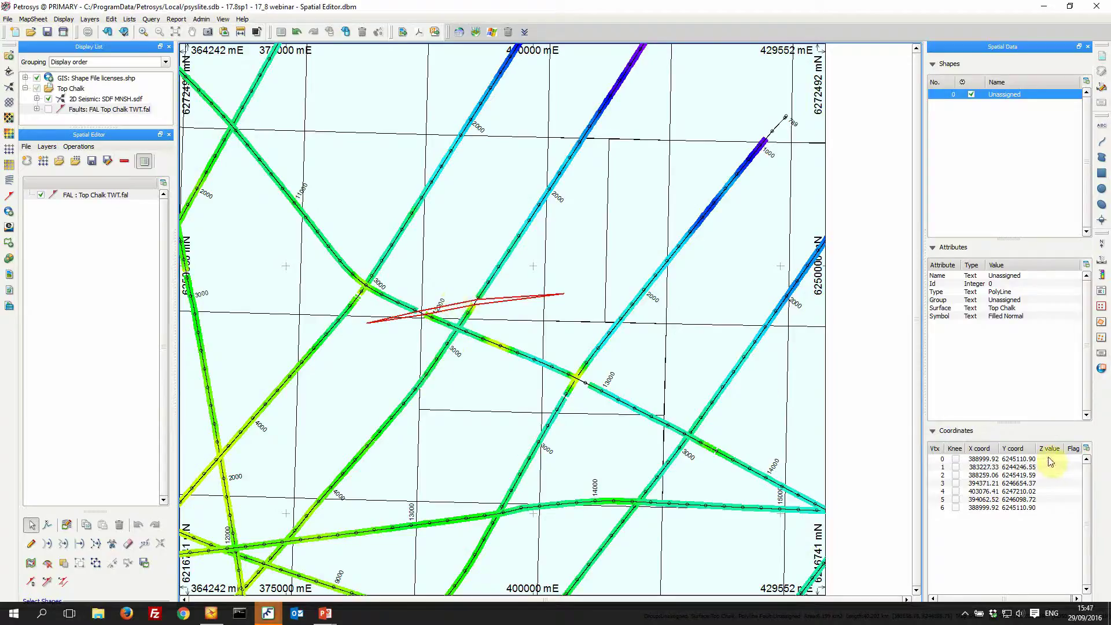
left_click(31, 583)
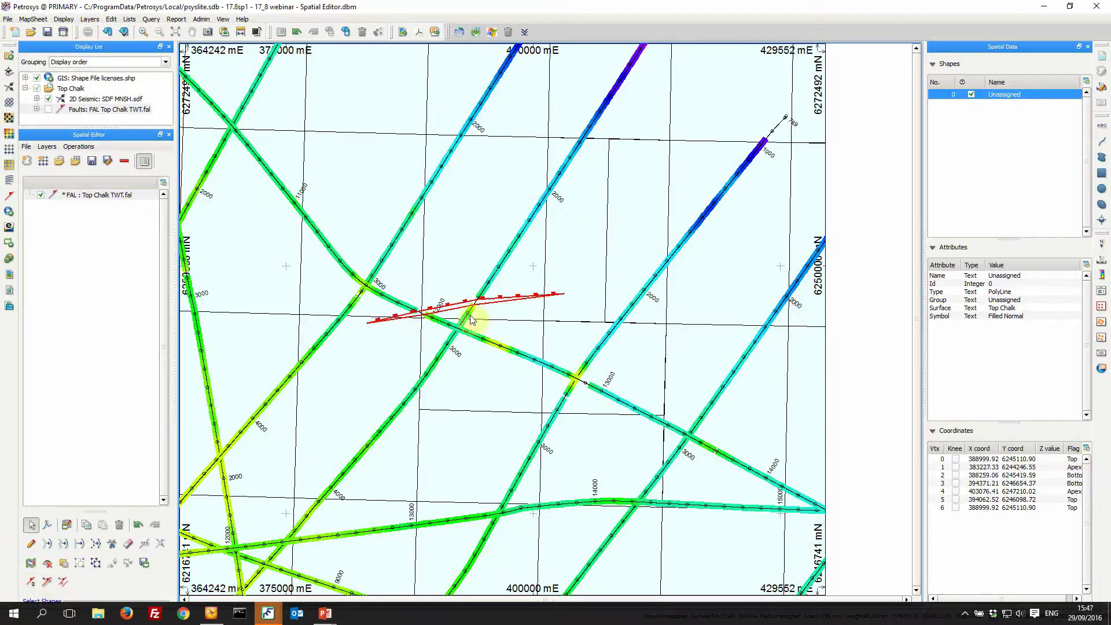
left_click(47, 583)
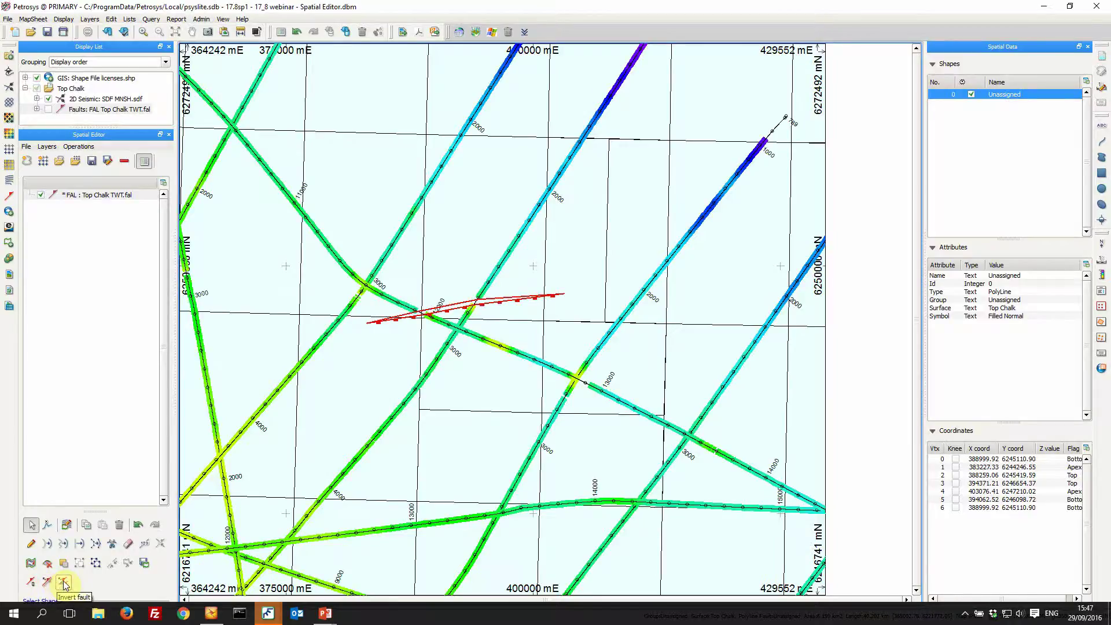
left_click(63, 583)
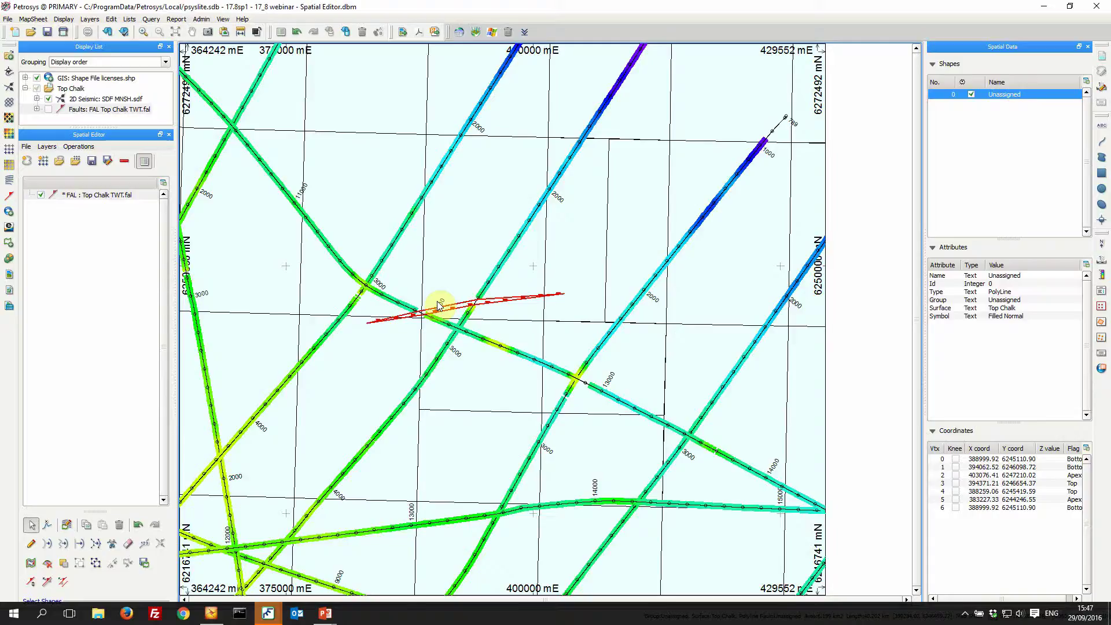
Step: Close the Top Chalk fault layer without saving its changes and load licenses.shp into the Spatial Editor with the map layers hidden
left_click(144, 161)
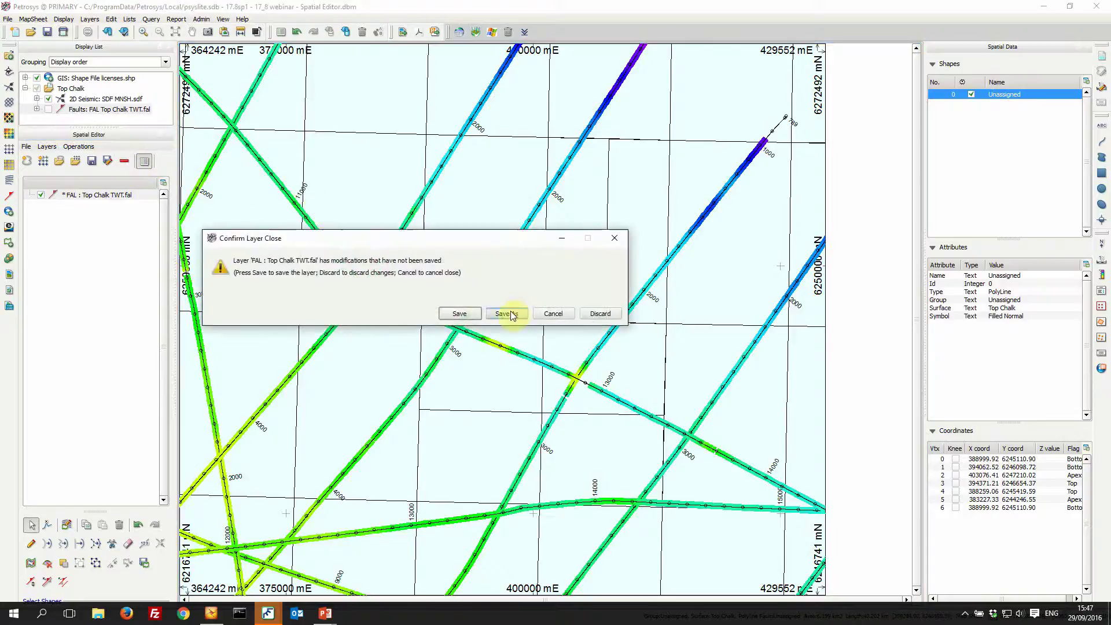
left_click(600, 313)
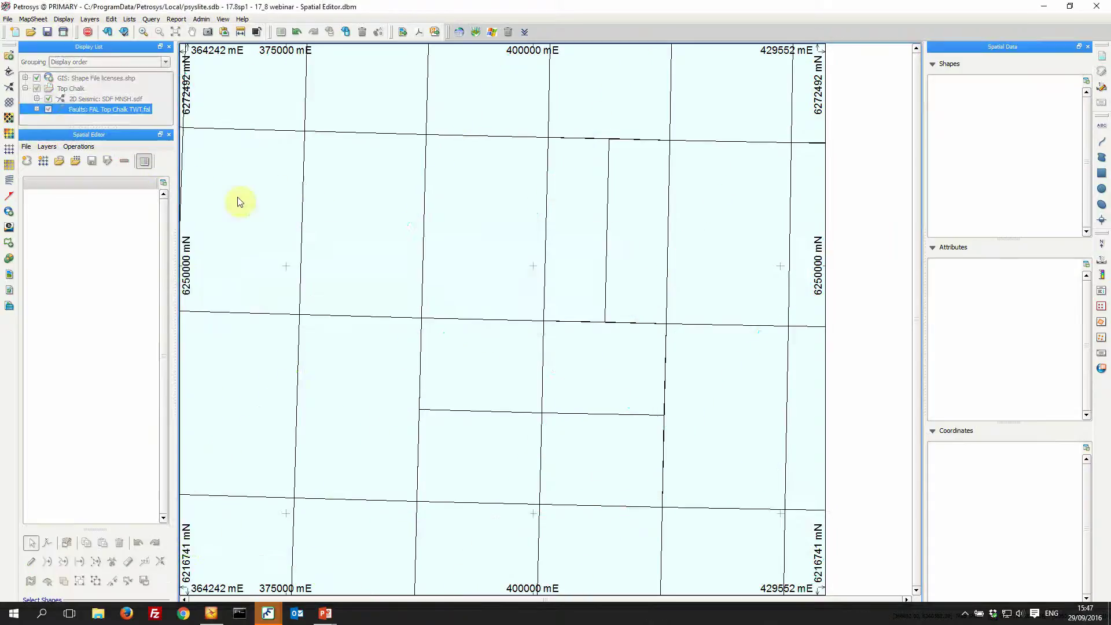
left_click(36, 89)
left_click_drag(84, 78, 87, 286)
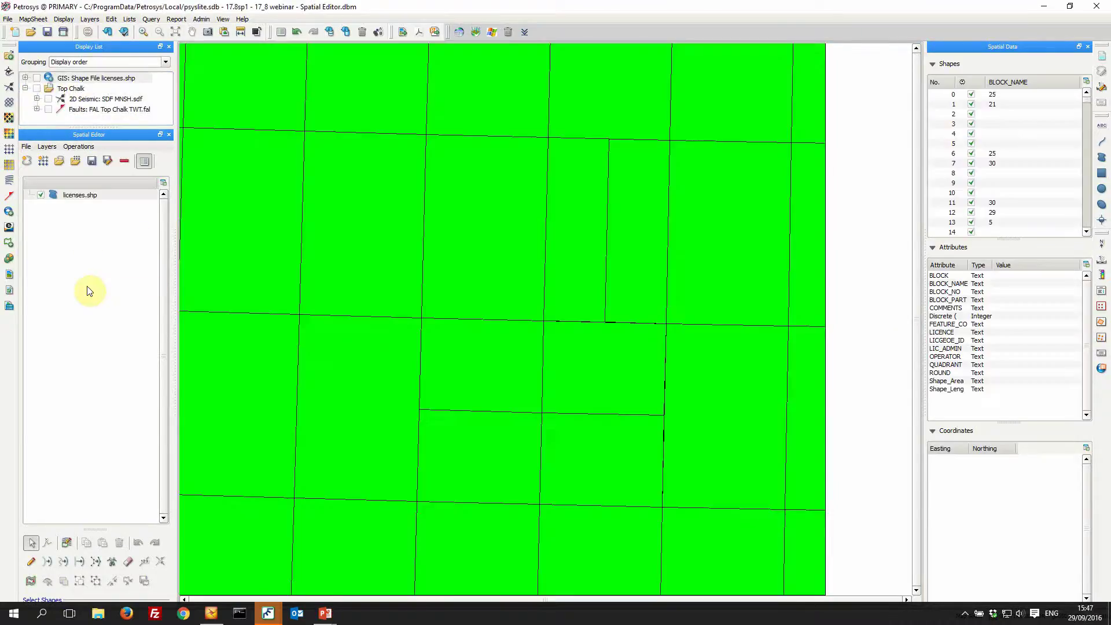
Step: Select license block 29/16 and the block directly south of it, and set their export to a new Excel file named block
left_click(370, 270)
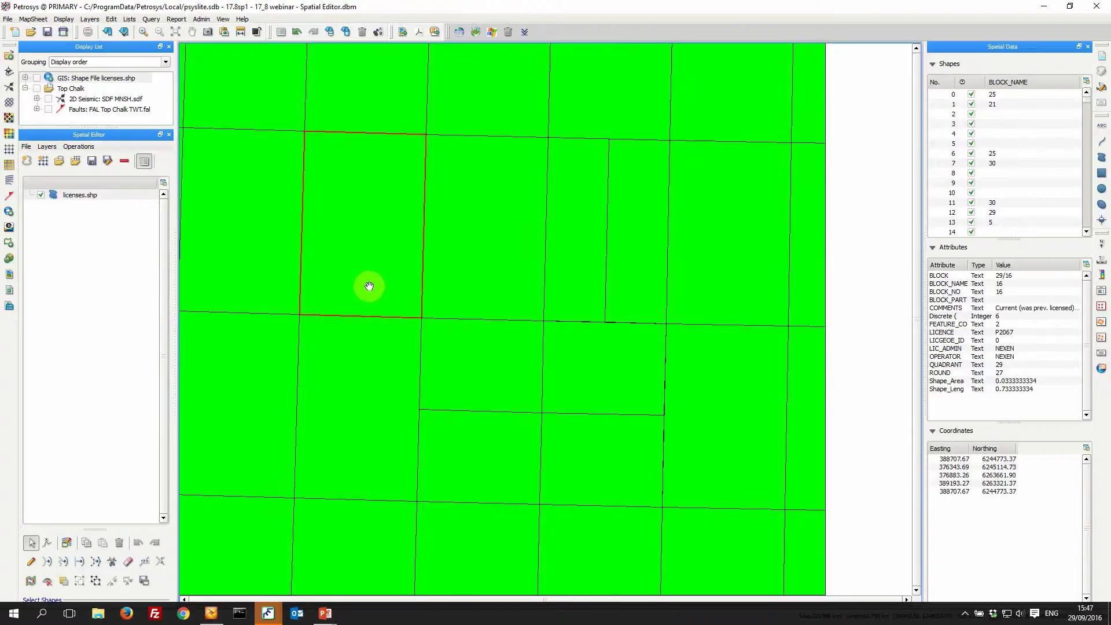
left_click(355, 414, "ctrl")
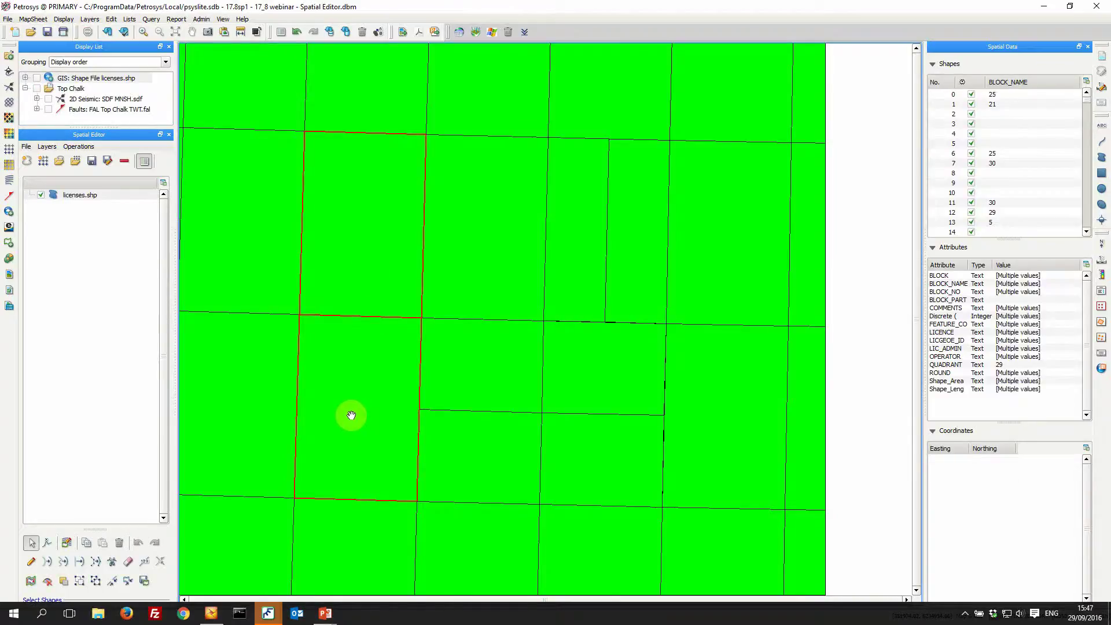
left_click(144, 583)
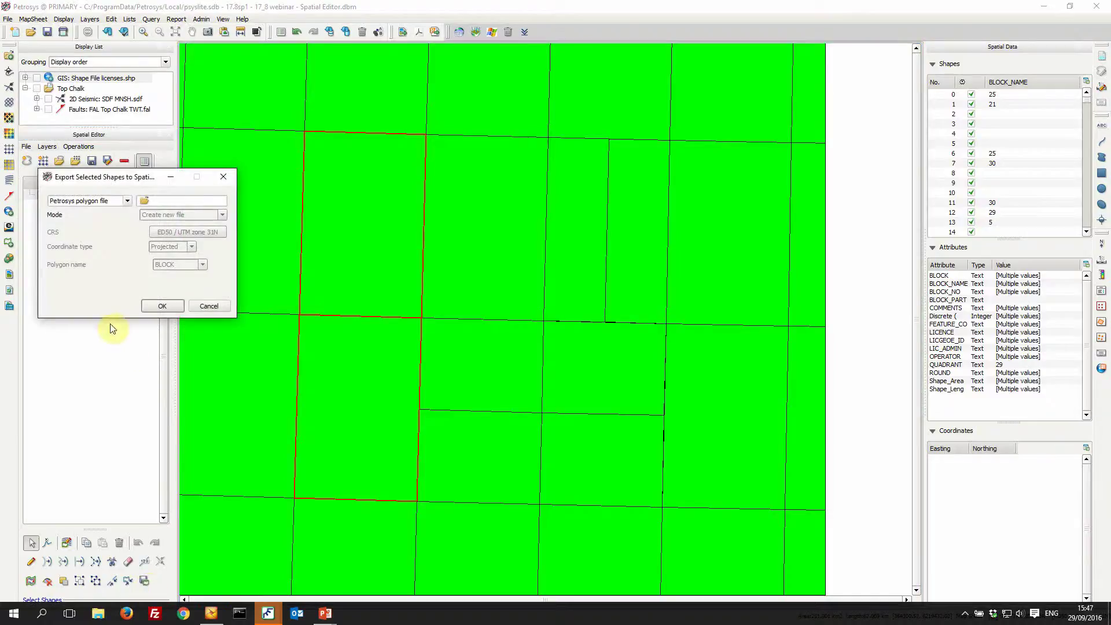
left_click(127, 203)
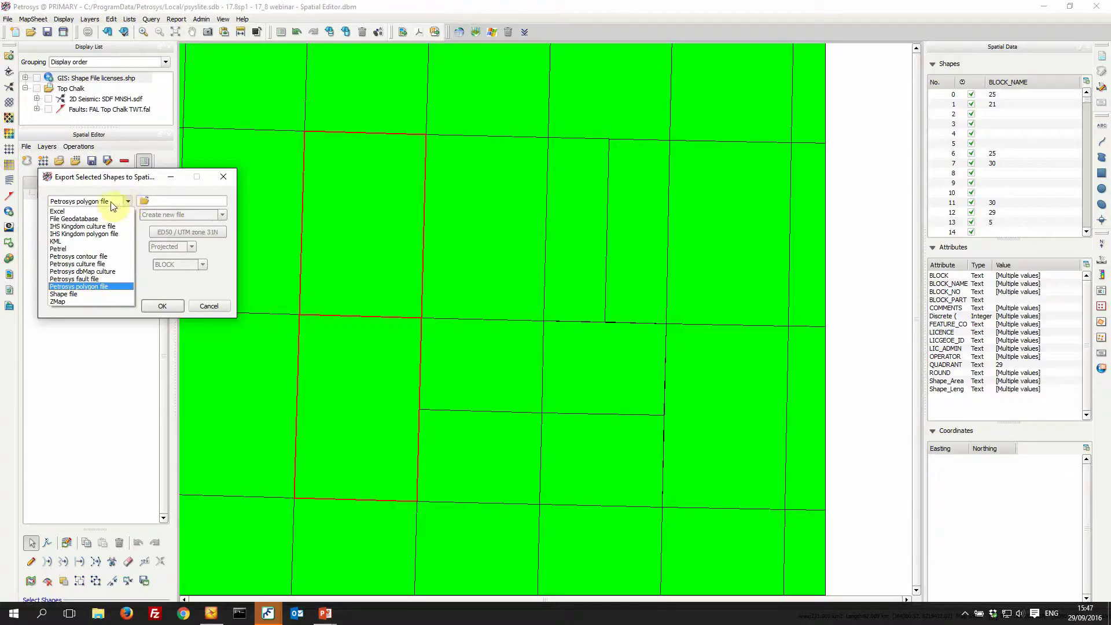
left_click(94, 210)
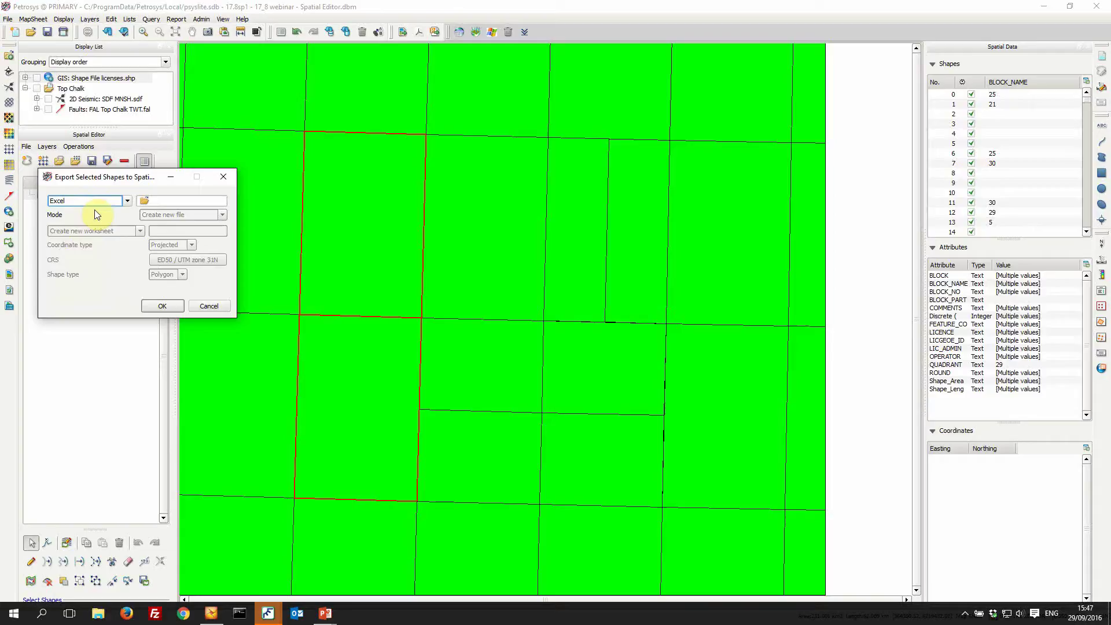
left_click(146, 200)
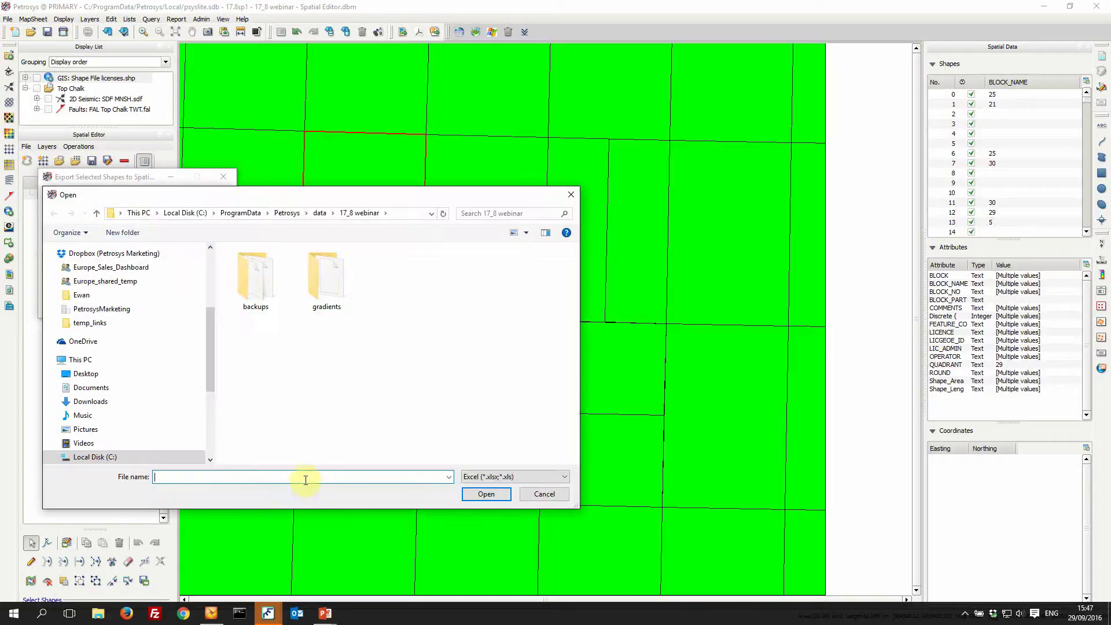
type("block")
key("Return")
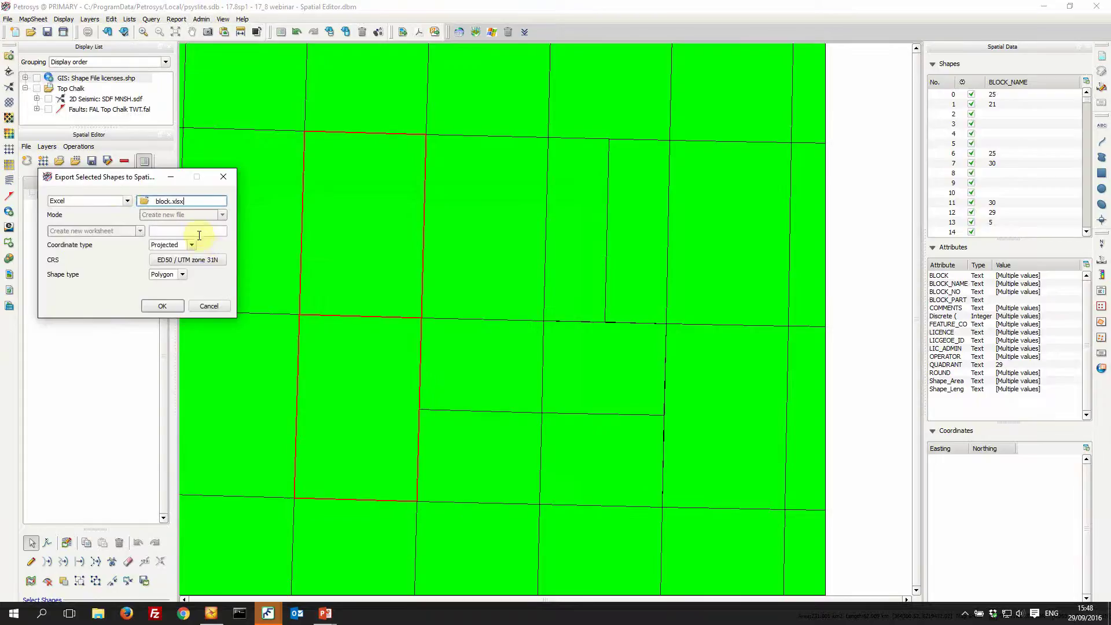
Step: Name the new worksheet block and export the two selected license polygons to the Excel file
left_click(198, 231)
type("blo")
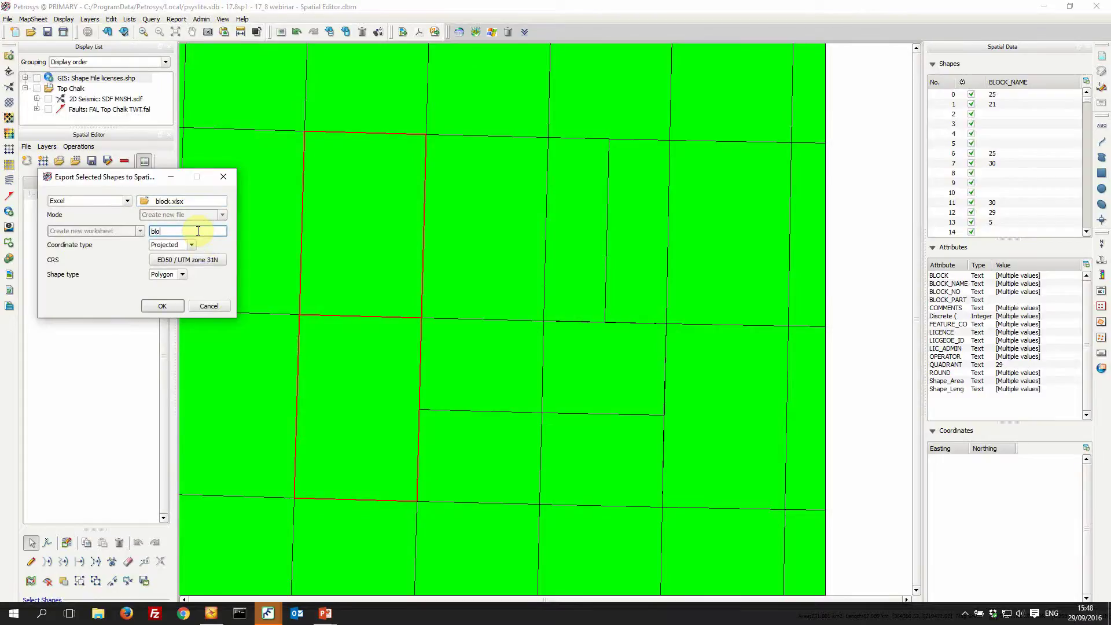
type("ck")
left_click(160, 307)
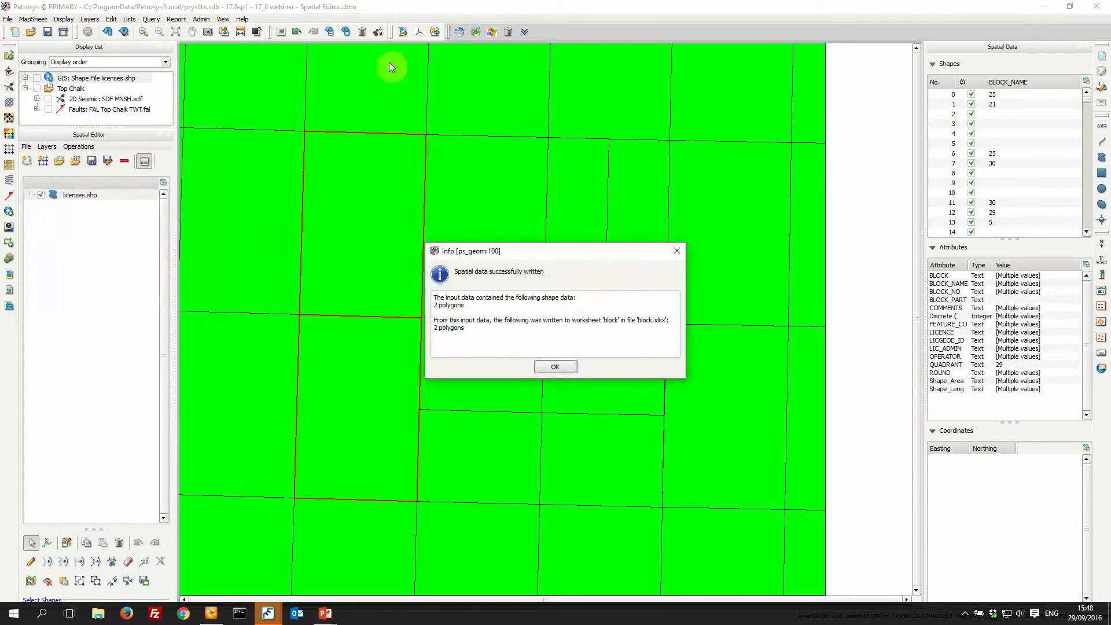
left_click(555, 366)
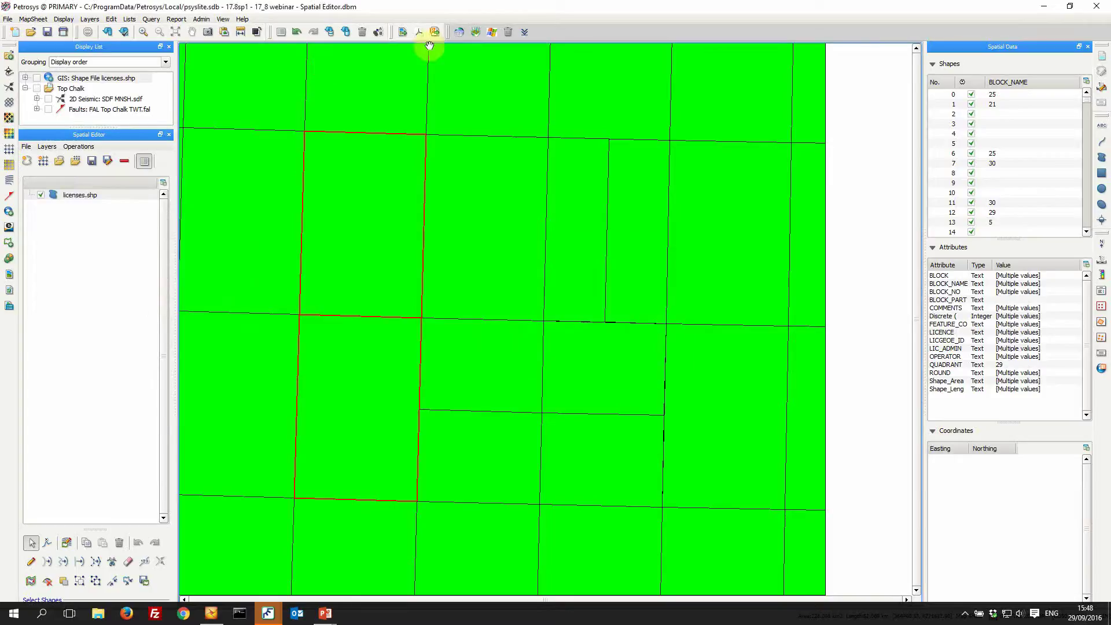
Step: Open block.xlsx from the project folder in Excel, examine the exported attributes and point coordinates, and return to the map in Petrosys
left_click(493, 34)
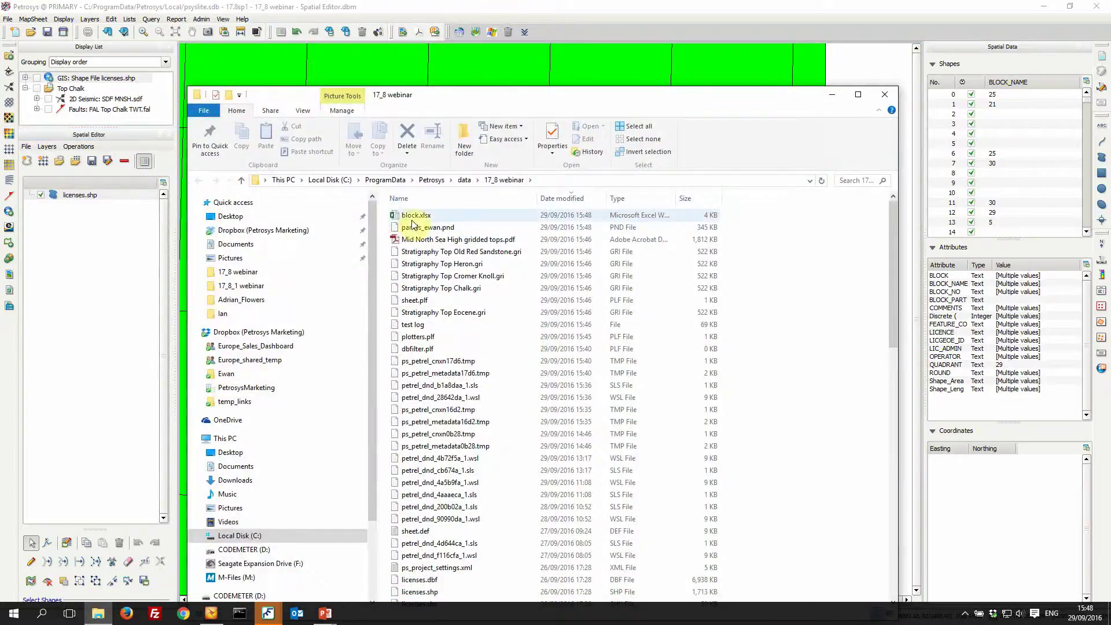
double_click(413, 216)
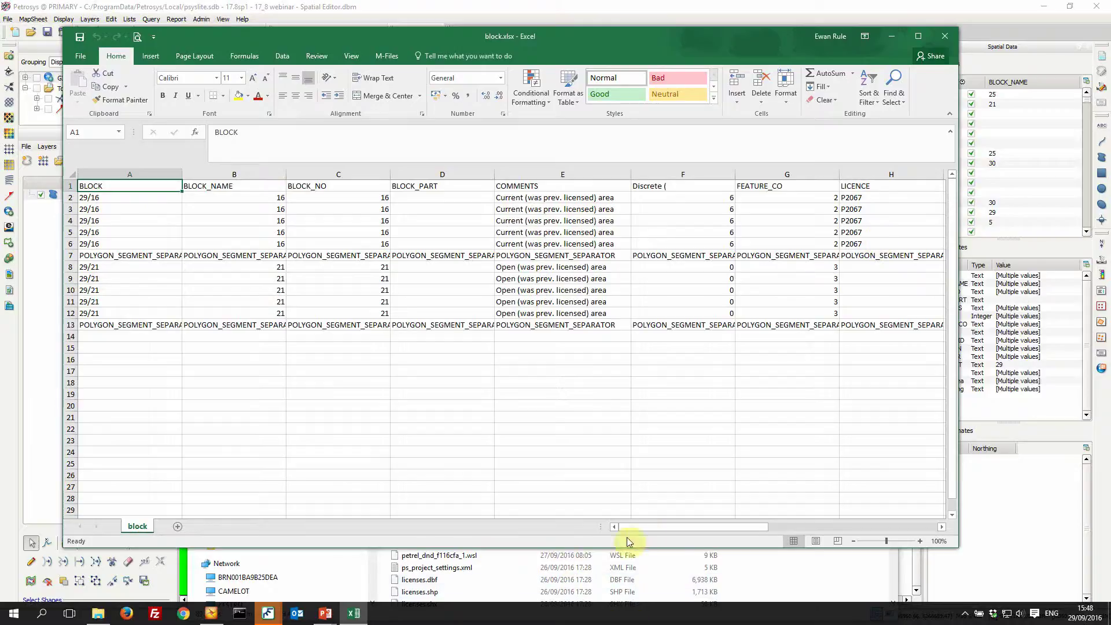
left_click_drag(649, 527, 830, 523)
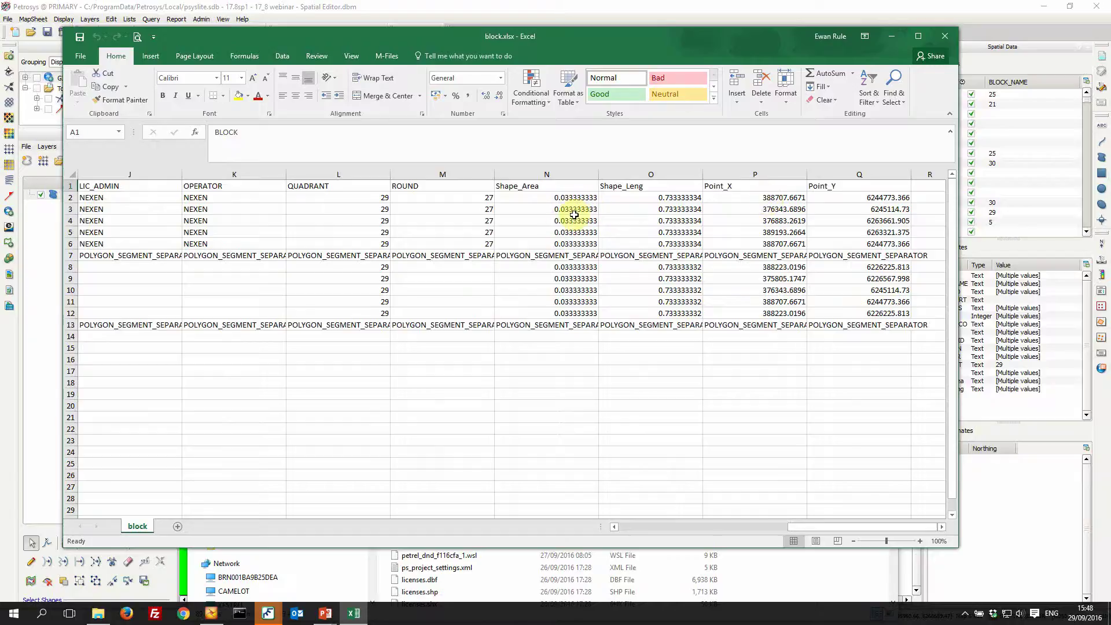
left_click(946, 38)
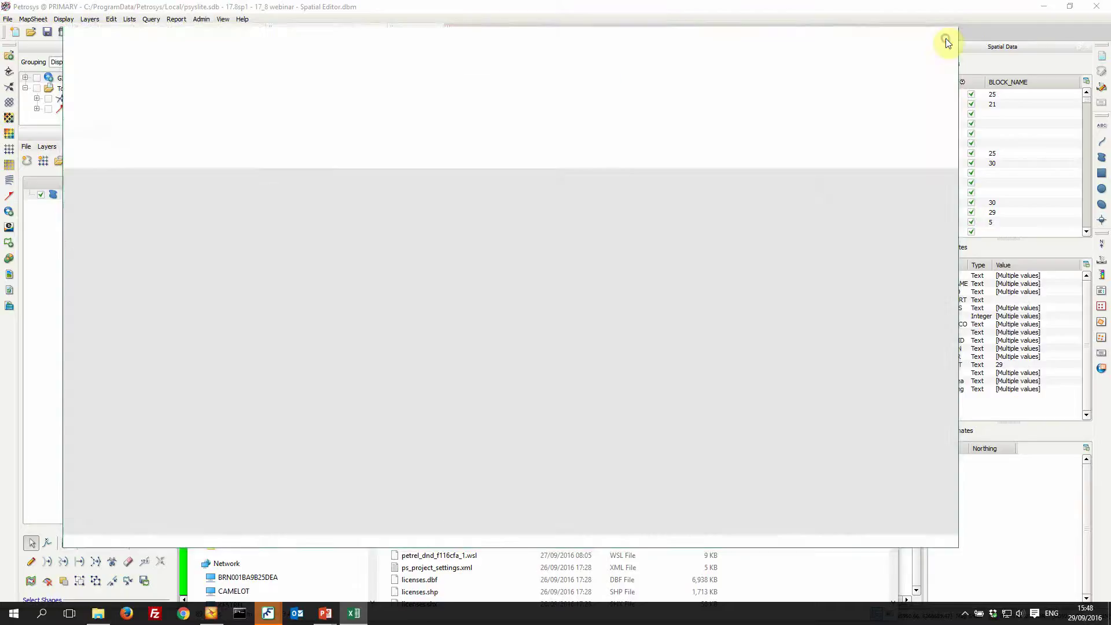
left_click(521, 10)
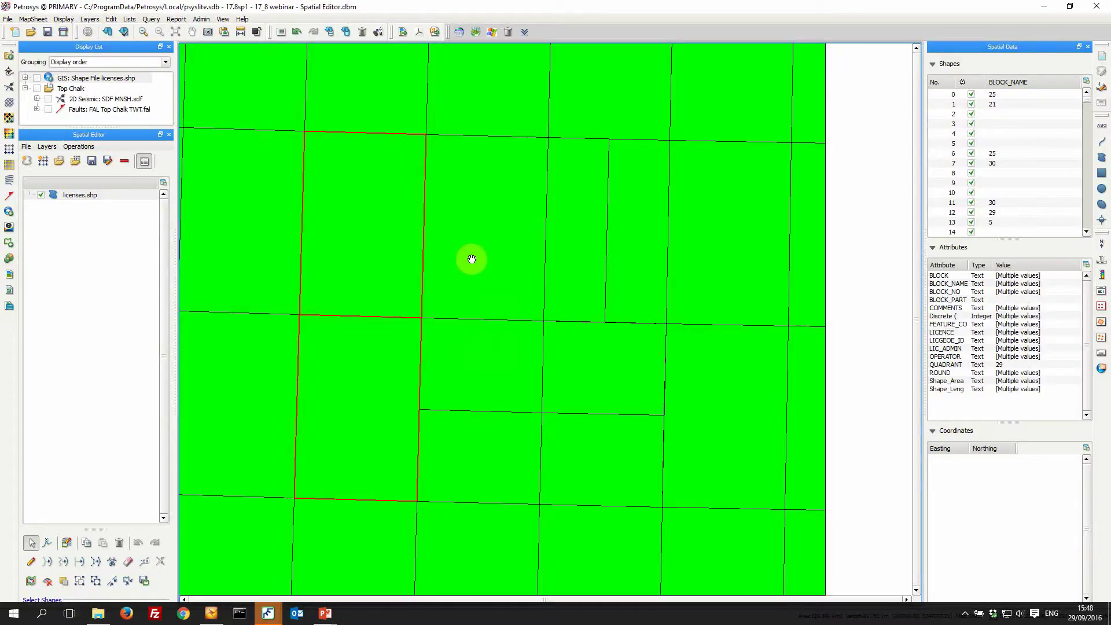
Step: Add the adjoining license blocks to the east to the selection and group all selected blocks into one multi-shape
left_click(471, 241, "shift")
left_click(576, 237, "shift")
left_click(563, 371, "shift")
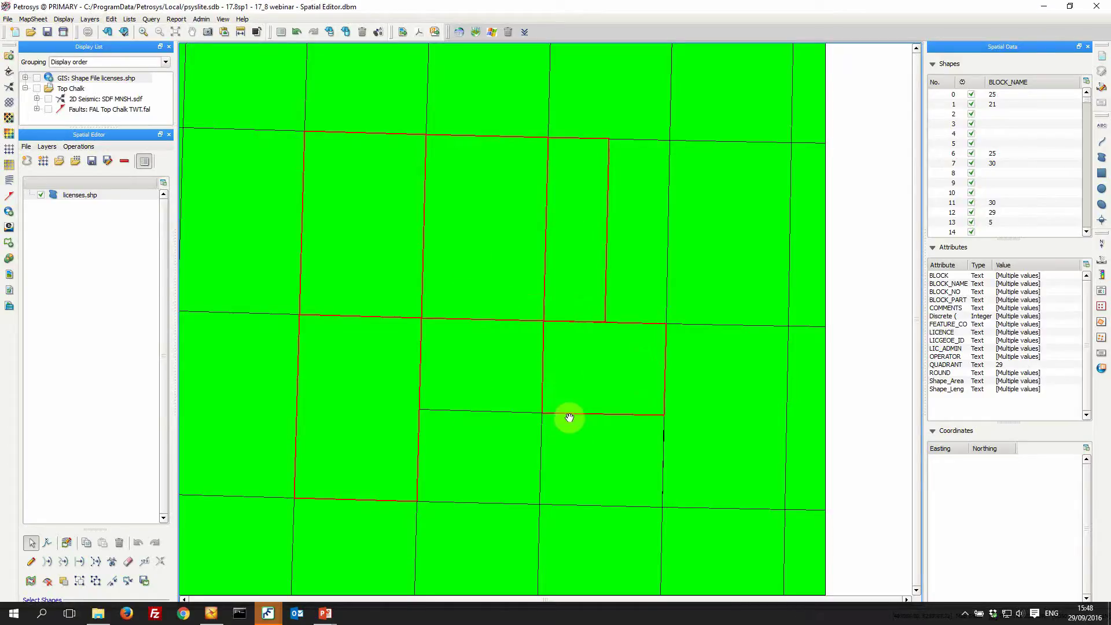
left_click(573, 443, "shift")
left_click(467, 462, "shift")
left_click(128, 561)
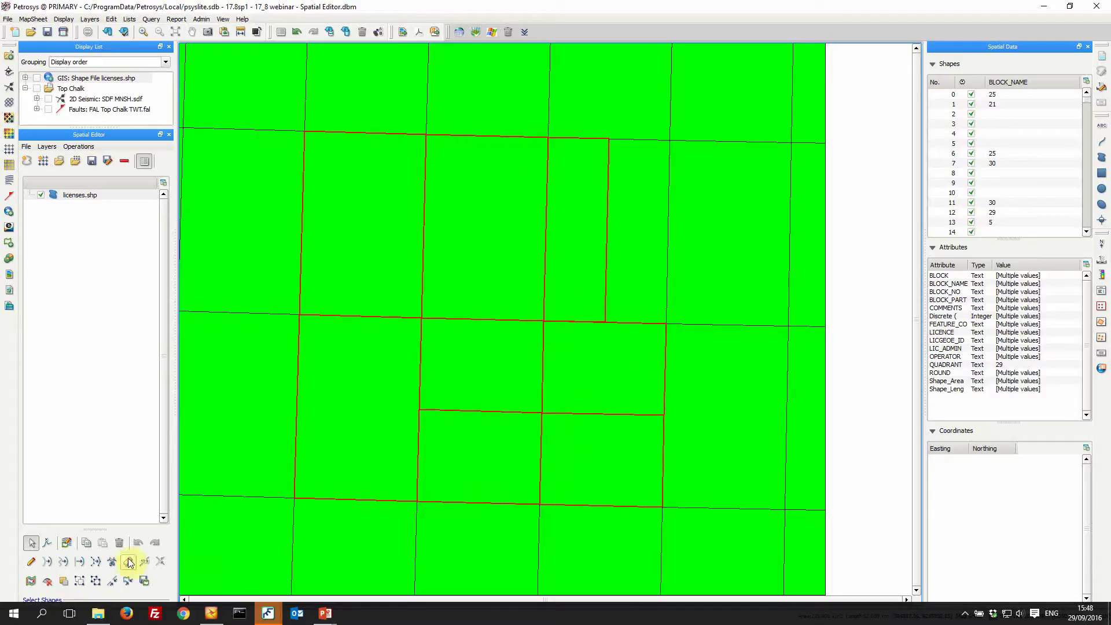
left_click(79, 582)
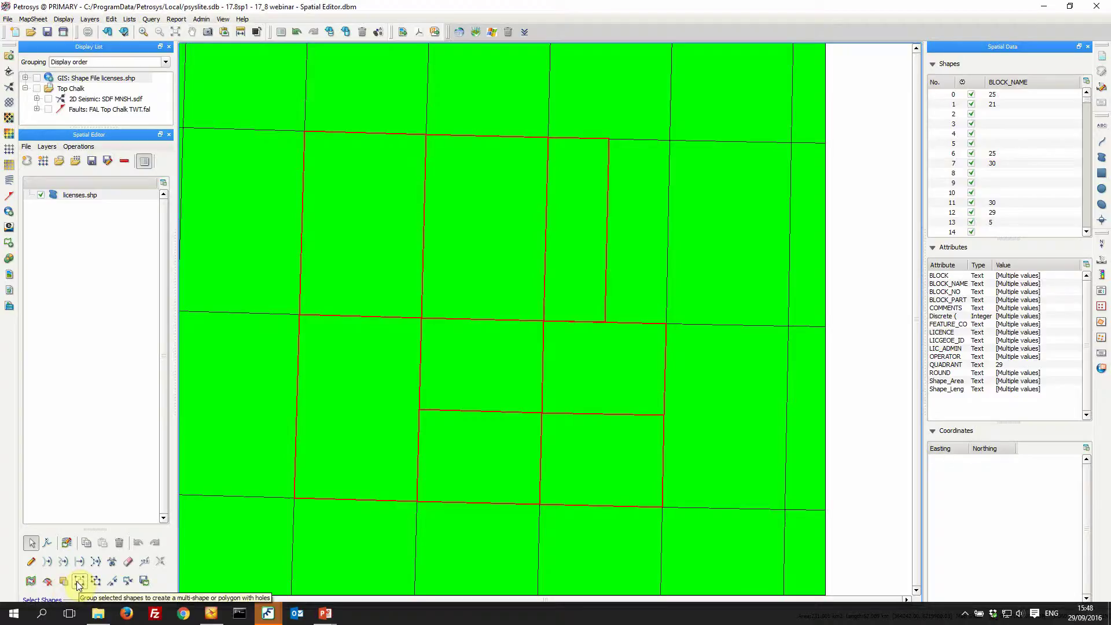
left_click(77, 582)
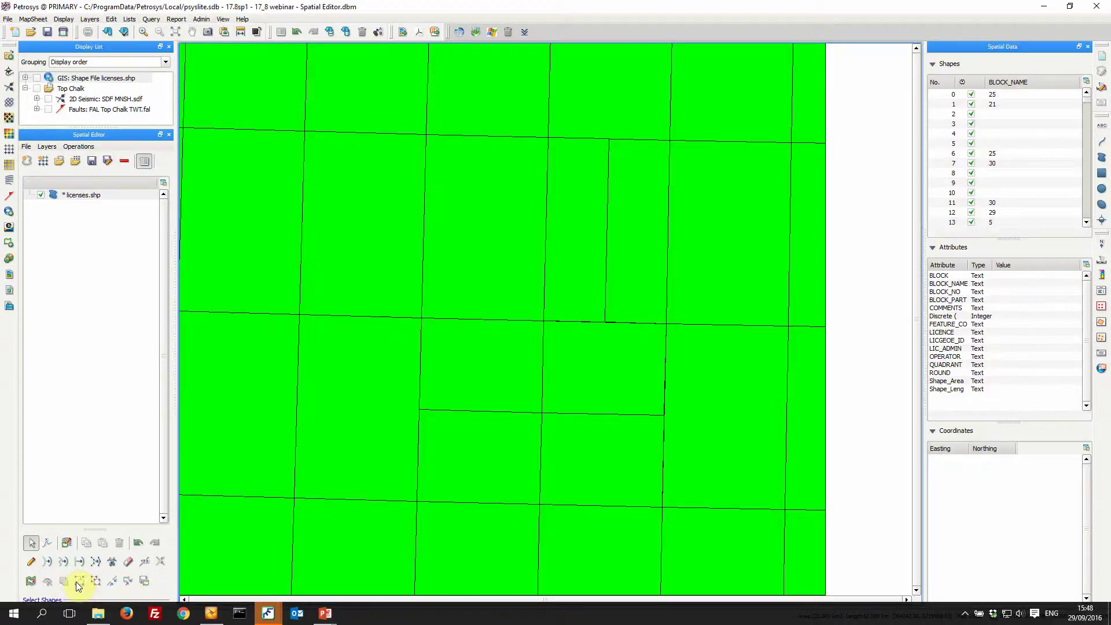
Step: Select the grouped license blocks and export them to a new shape file named specific blocks
left_click(358, 257)
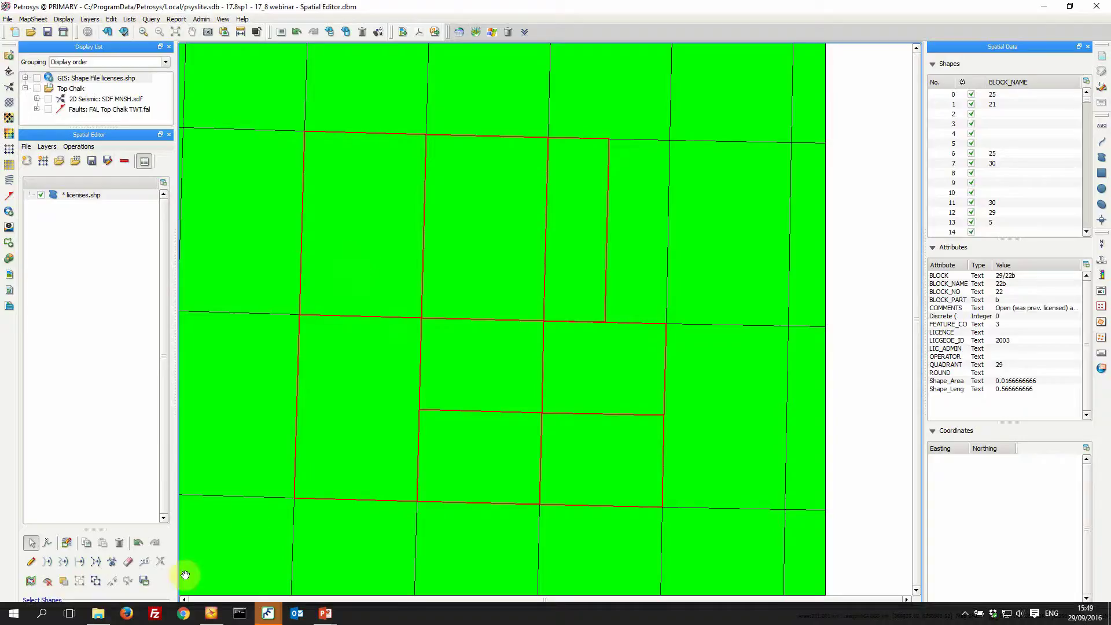
left_click(143, 581)
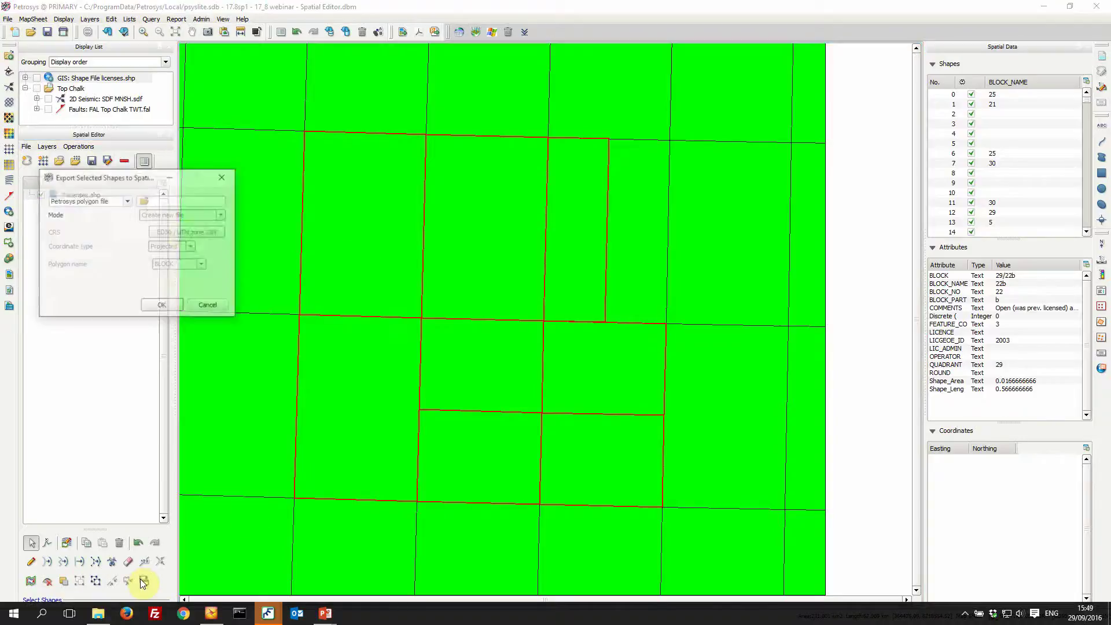
left_click(125, 204)
left_click(105, 293)
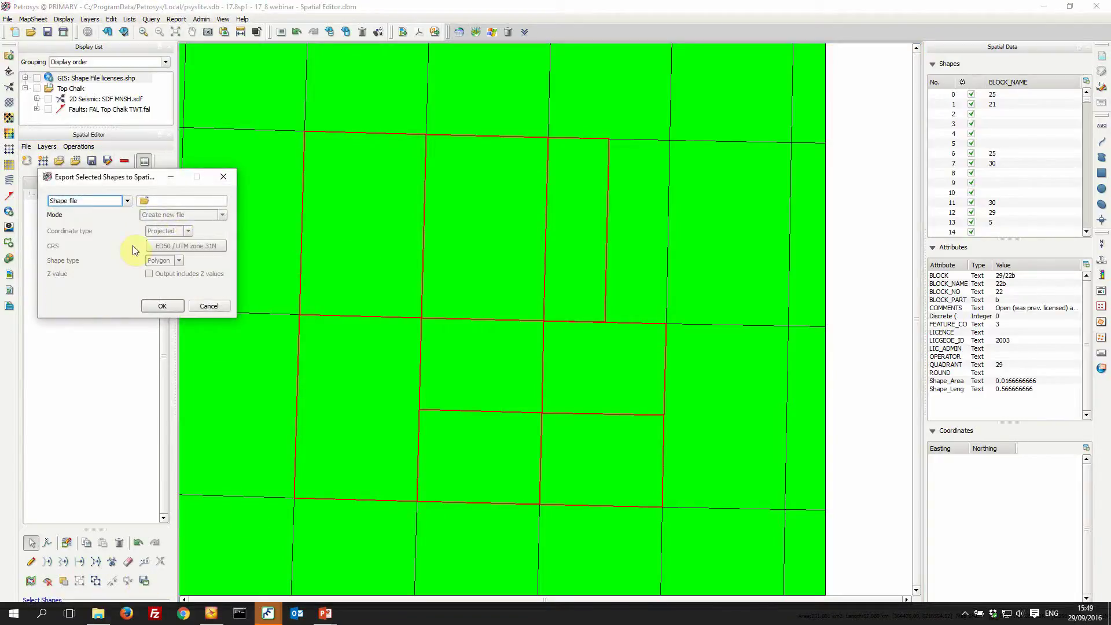
left_click(163, 201)
type("specific blocks")
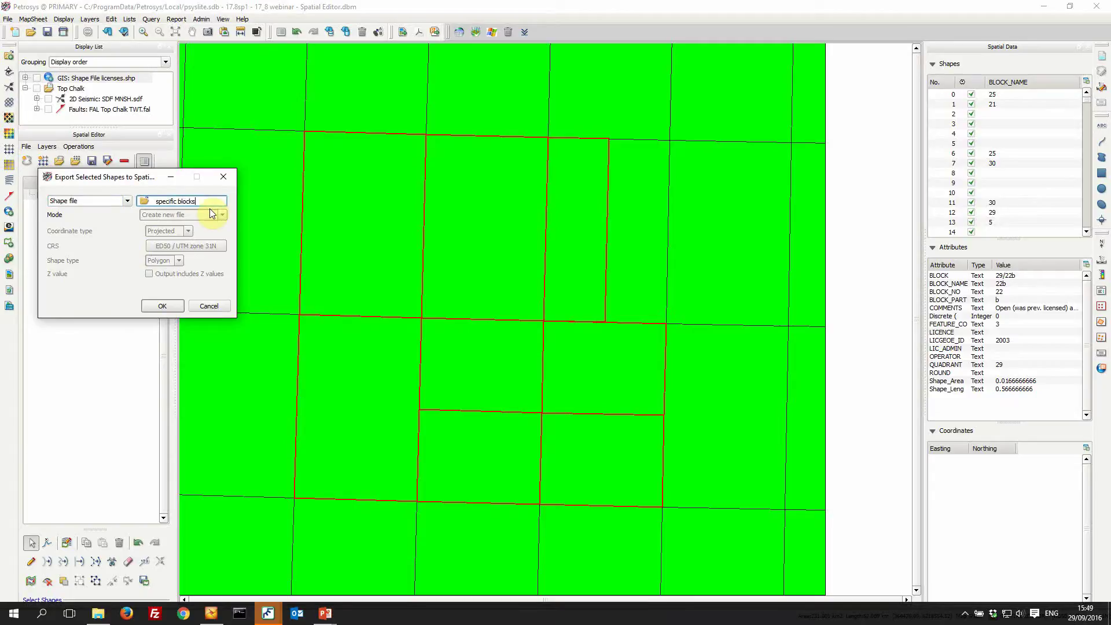
left_click(163, 306)
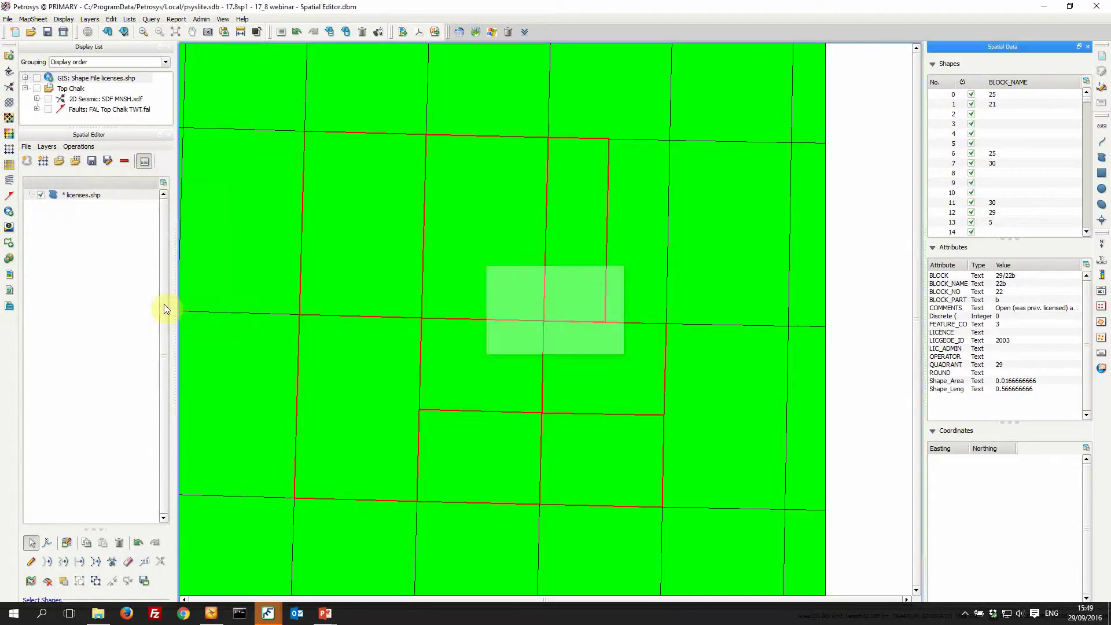
left_click(551, 367)
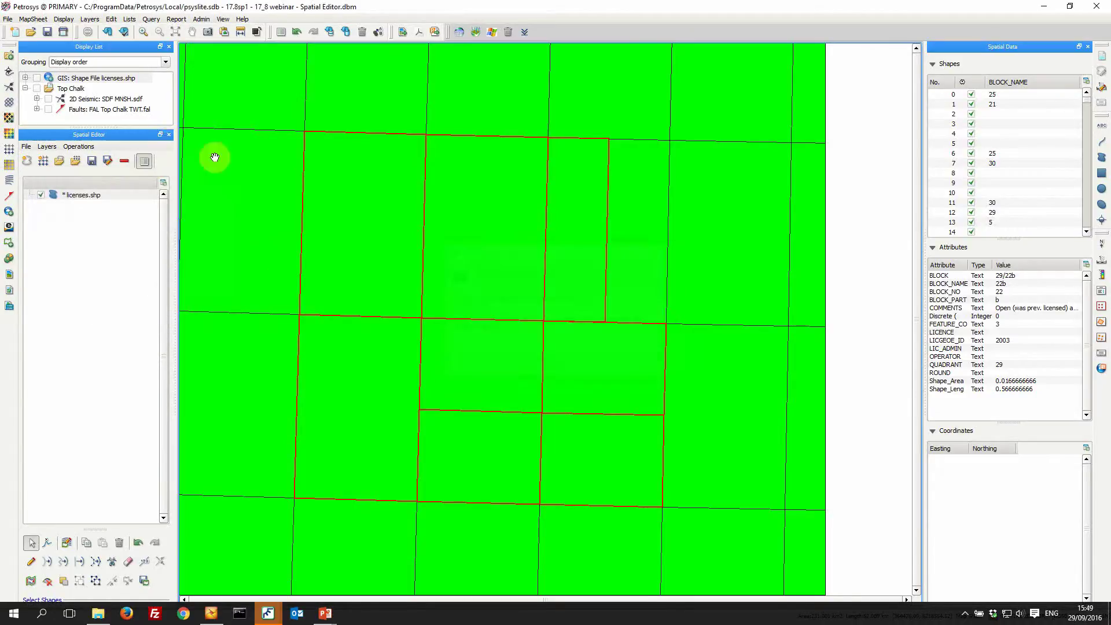
Step: Close the Spatial Editor discarding the licenses.shp changes, and choose specific blocks.shp as the source of a new GIS display layer
left_click(168, 135)
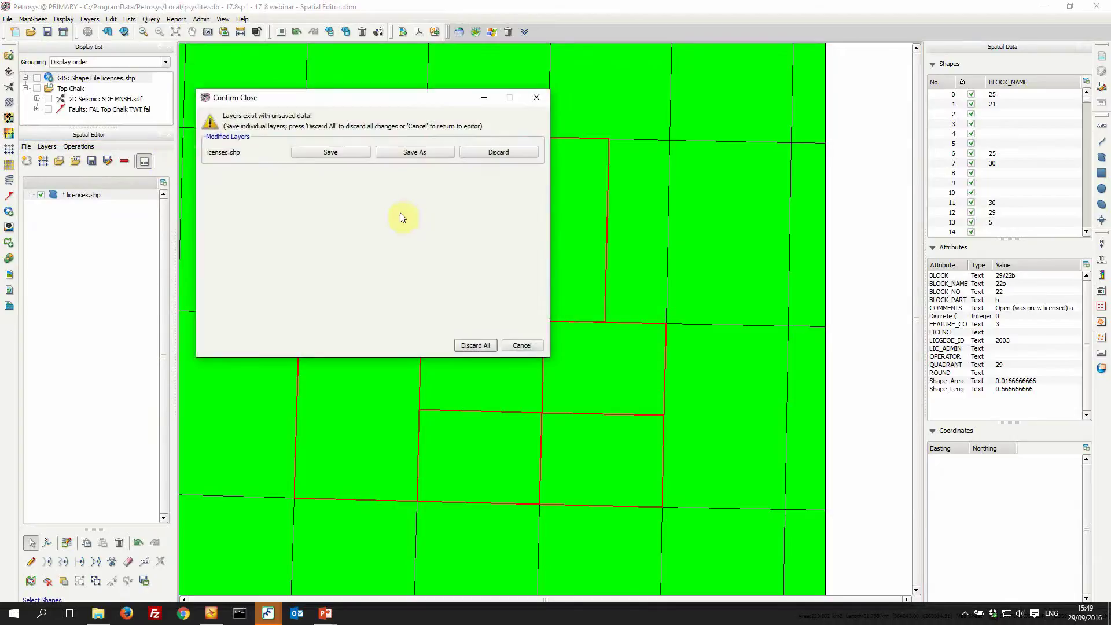
left_click(496, 152)
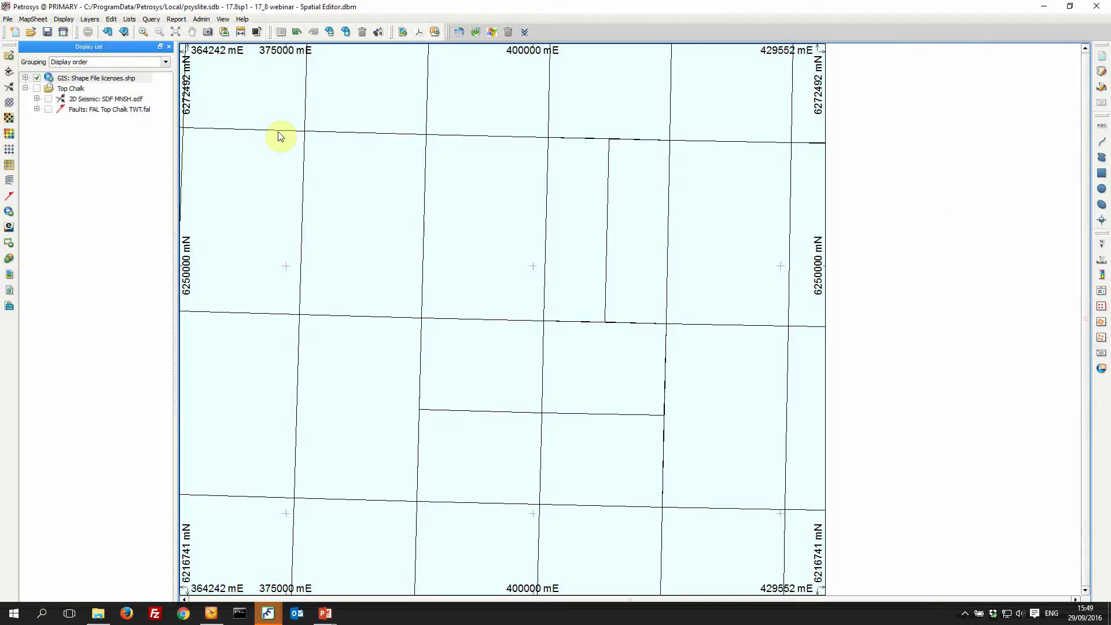
left_click(8, 211)
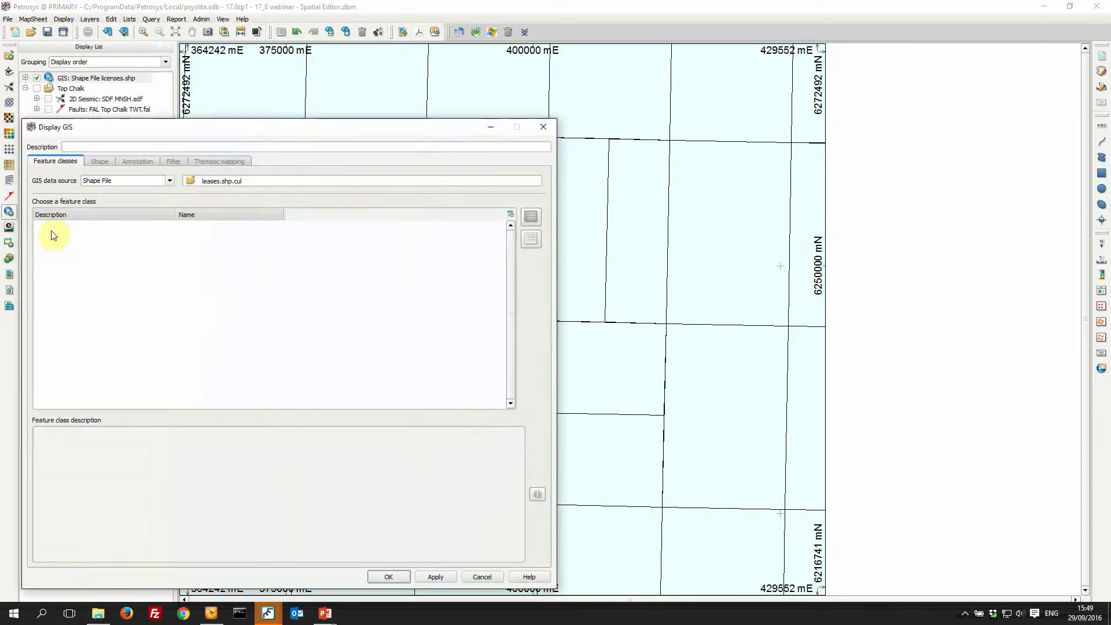
left_click(190, 181)
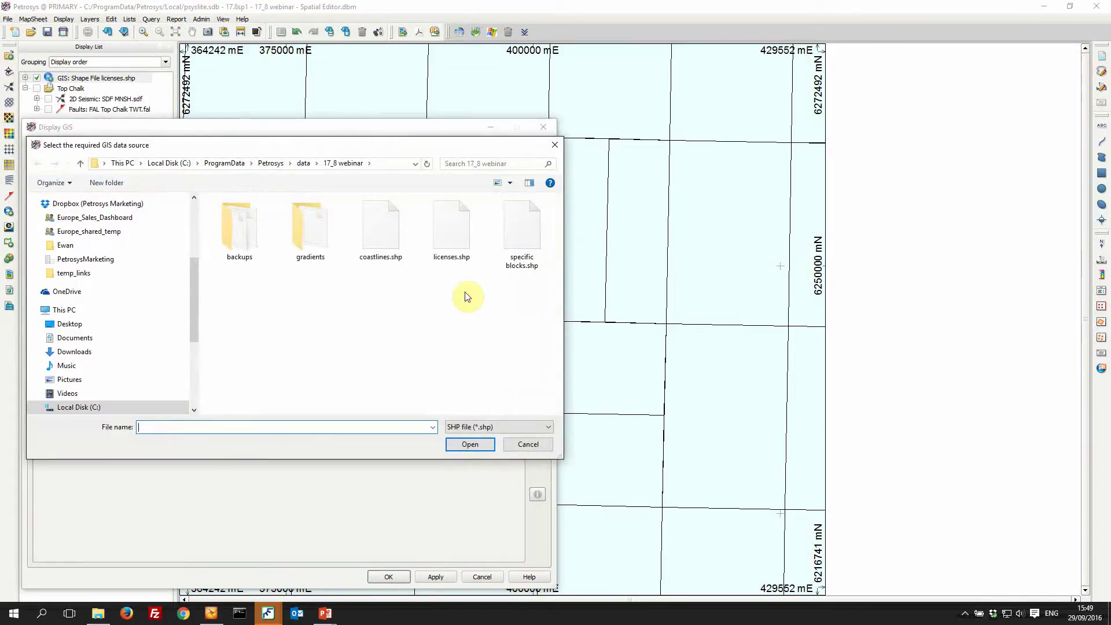
double_click(511, 241)
Step: Give the specific blocks shapes a solid blue fill and add the layer to the map
left_click(111, 160)
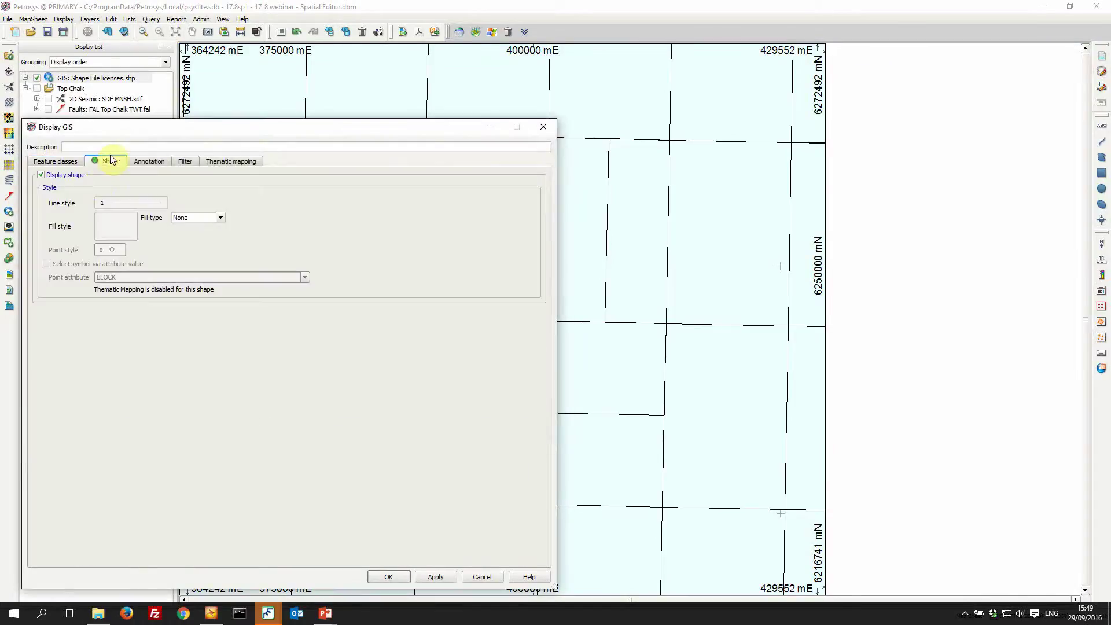
left_click(102, 223)
left_click(217, 278)
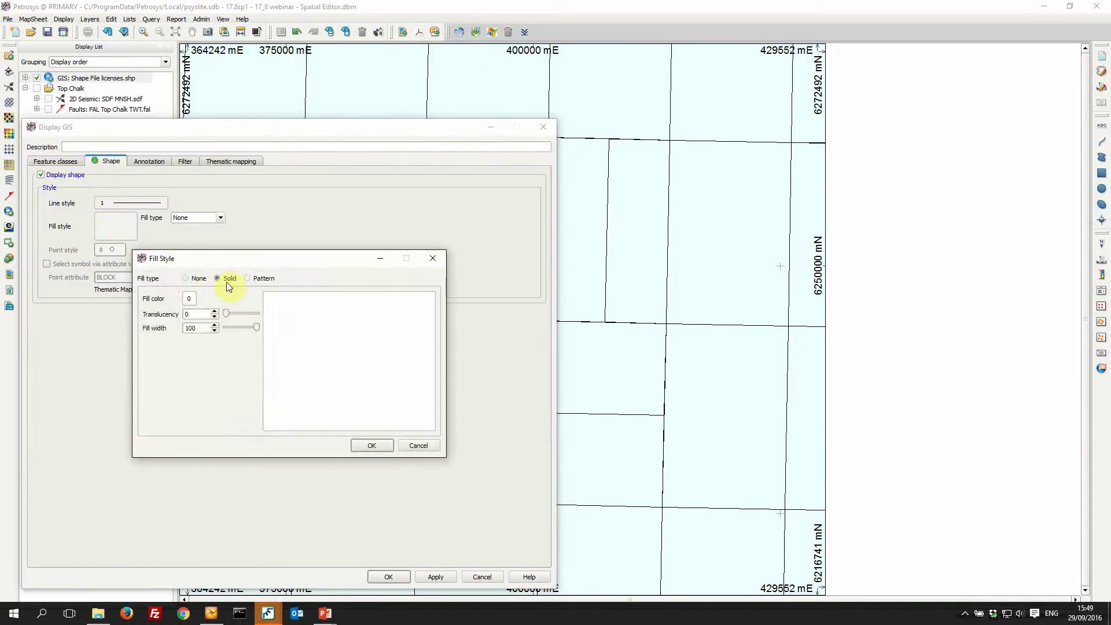
left_click(190, 298)
double_click(175, 290)
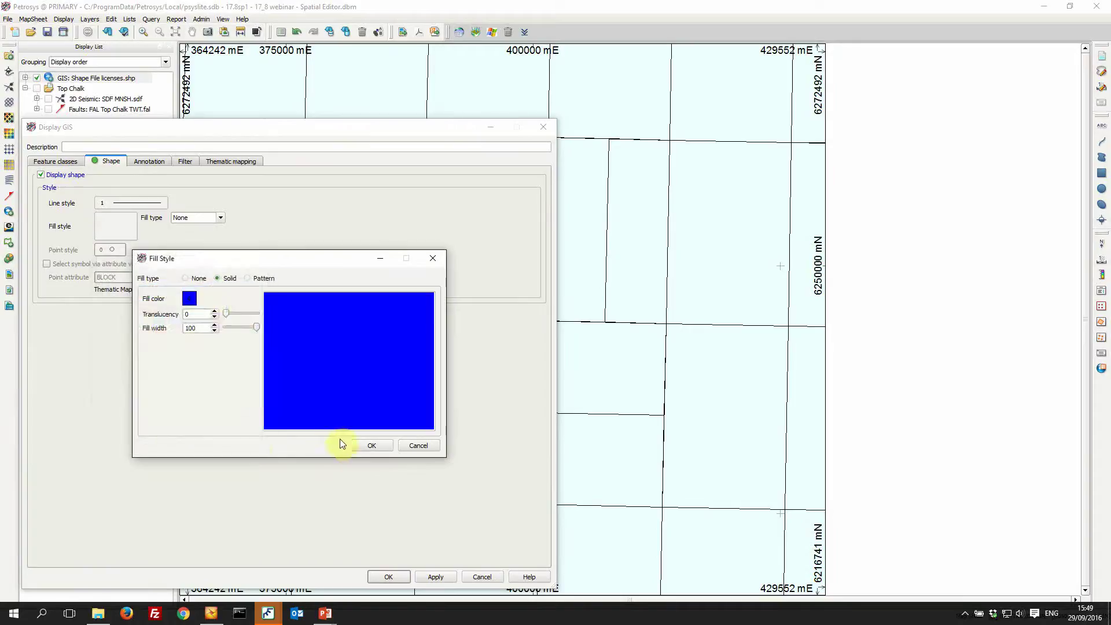
left_click(372, 445)
left_click(388, 577)
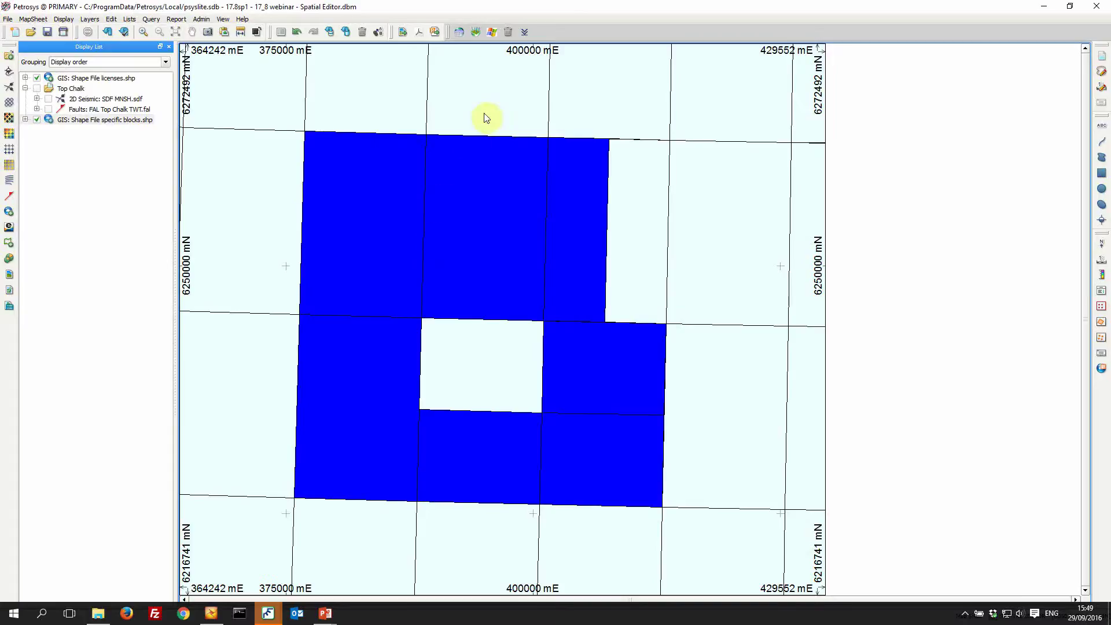
Step: Open Mid North Sea High gridded tops.pdf from the 17_8 webinar folder and review its gridded maps through page 5, then back to Top Cromer Knoll
left_click(493, 33)
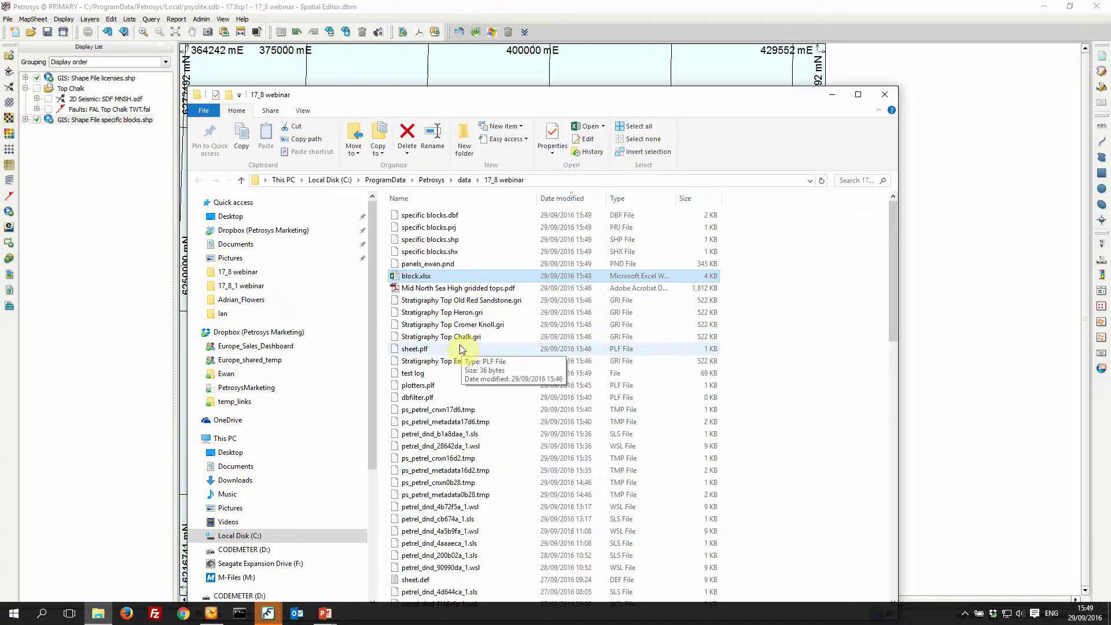
double_click(481, 290)
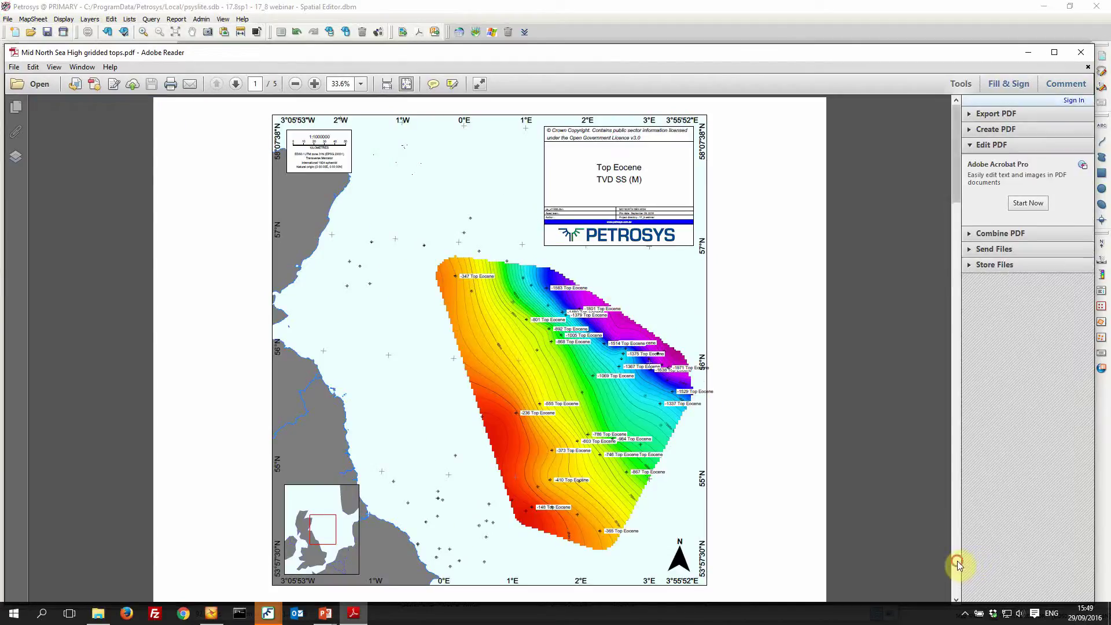
left_click(957, 561)
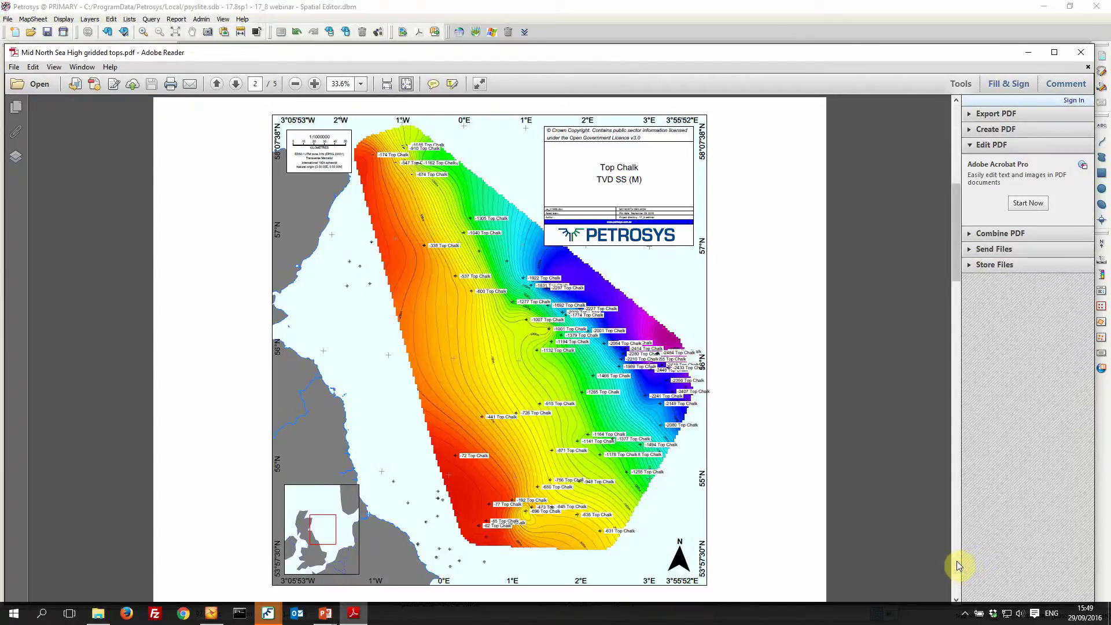
left_click(957, 561)
left_click(957, 561)
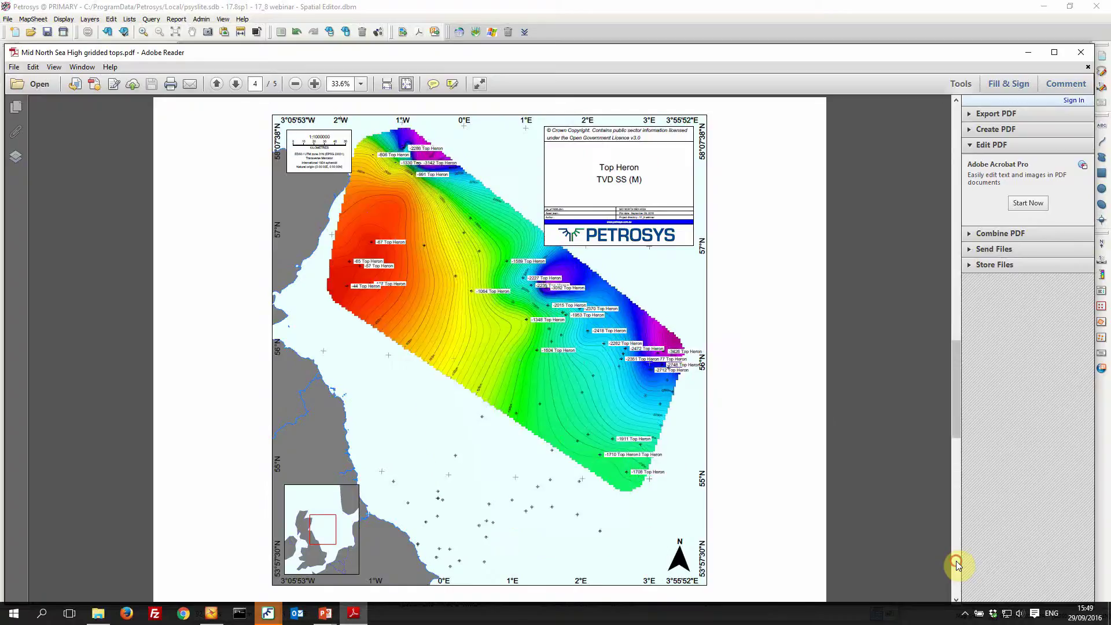
left_click(957, 561)
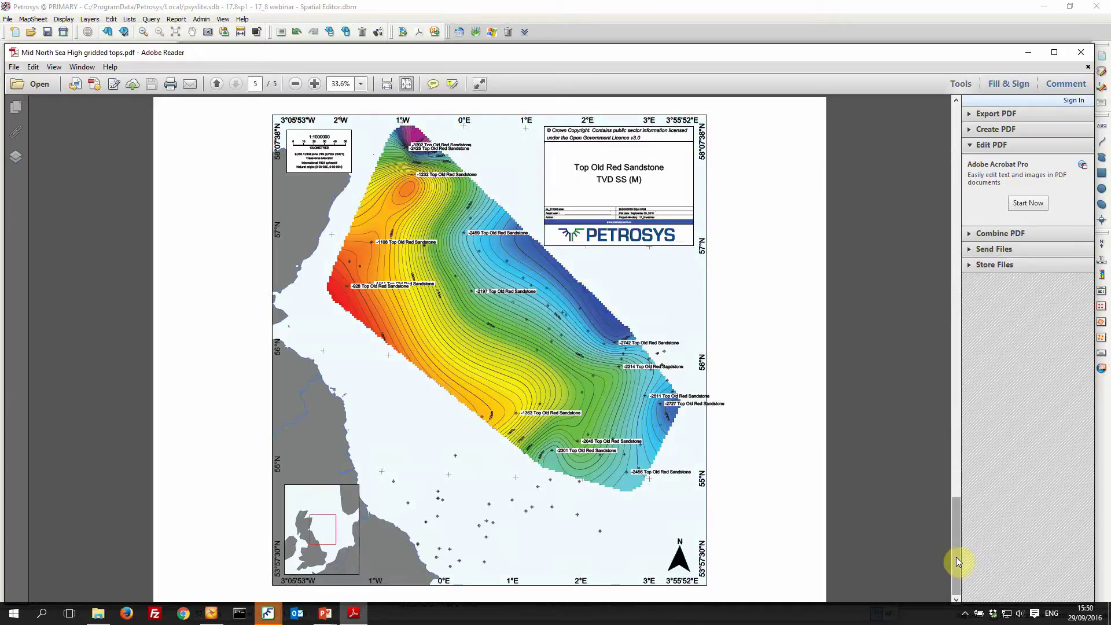
left_click(956, 470)
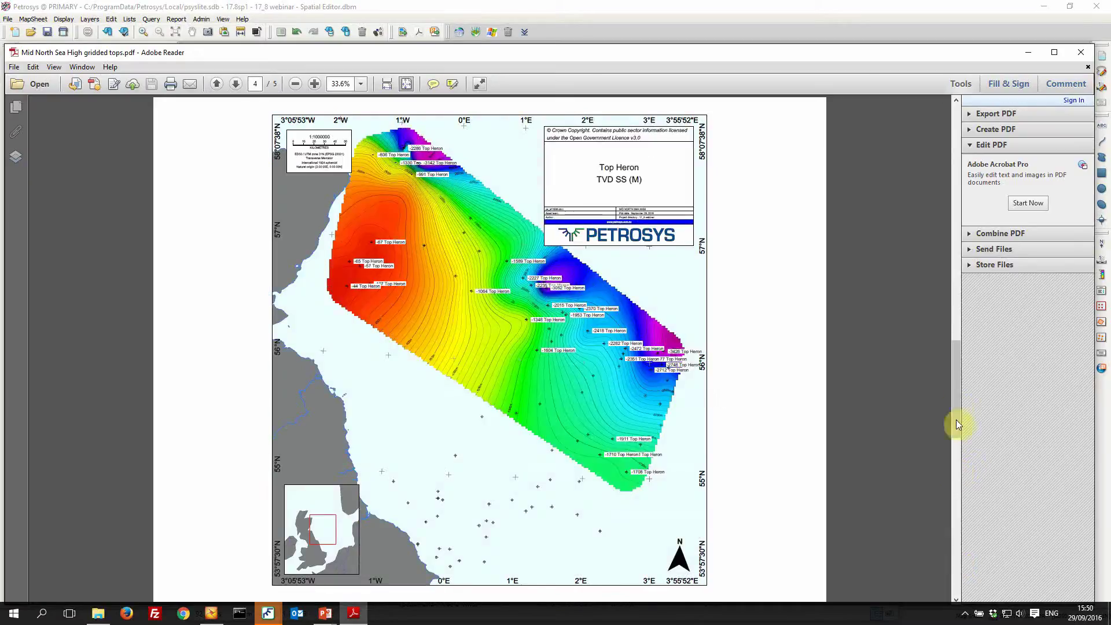
left_click(956, 292)
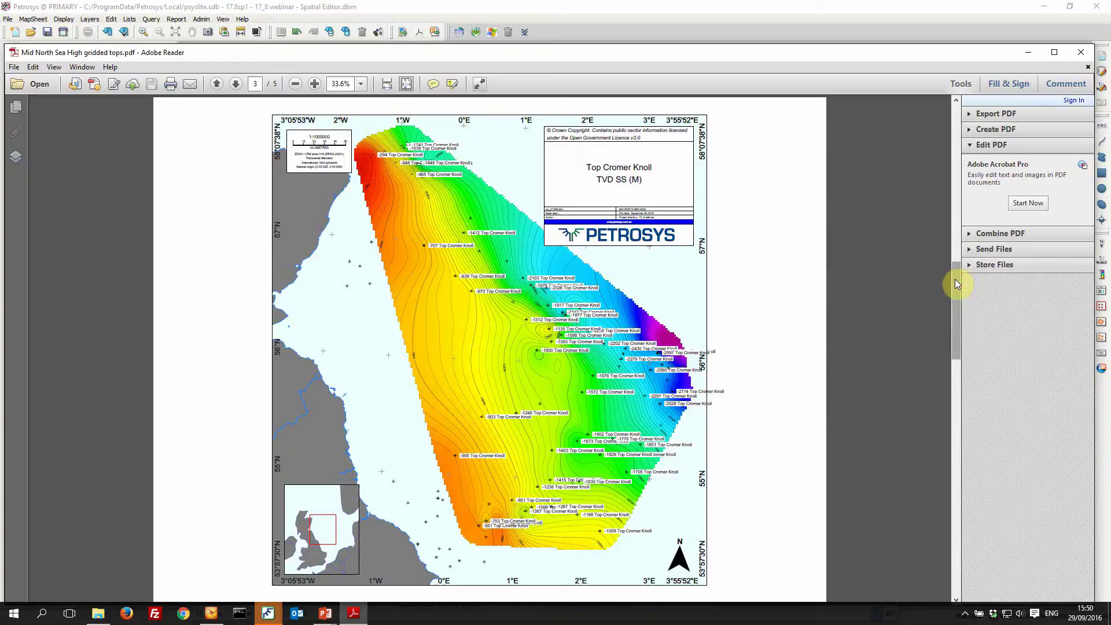
Step: Switch to the running PowerPoint slide show and advance from the Demo slide to the Summary slide
key("alt+Tab")
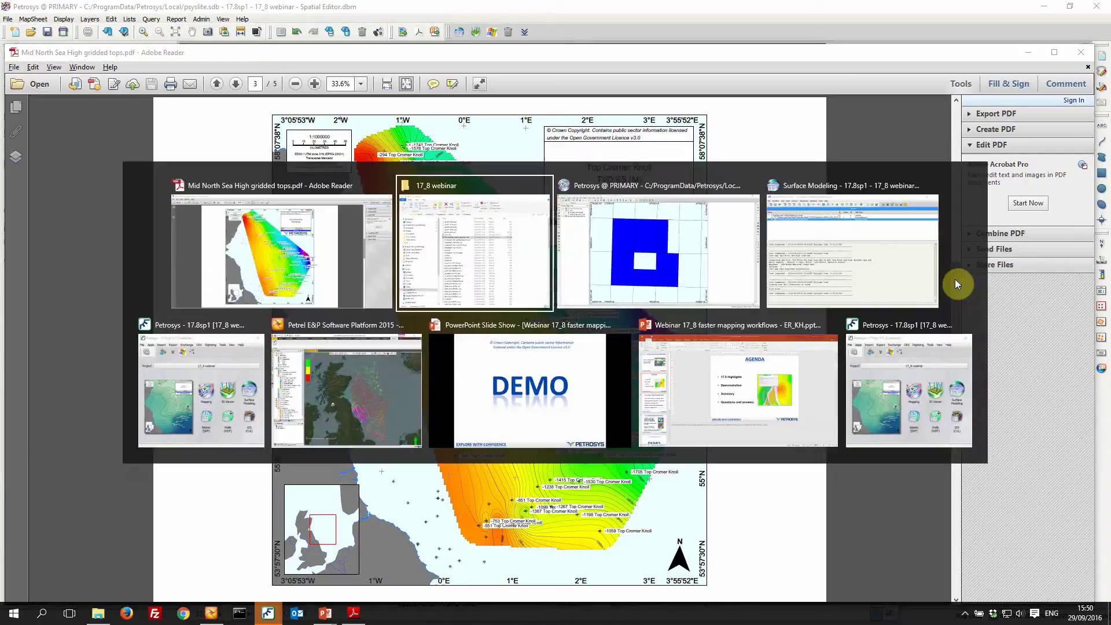
key("alt+Tab")
key("alt+Tab")
key("alt+Tab")
key("alt+Tab")
key("alt+Tab")
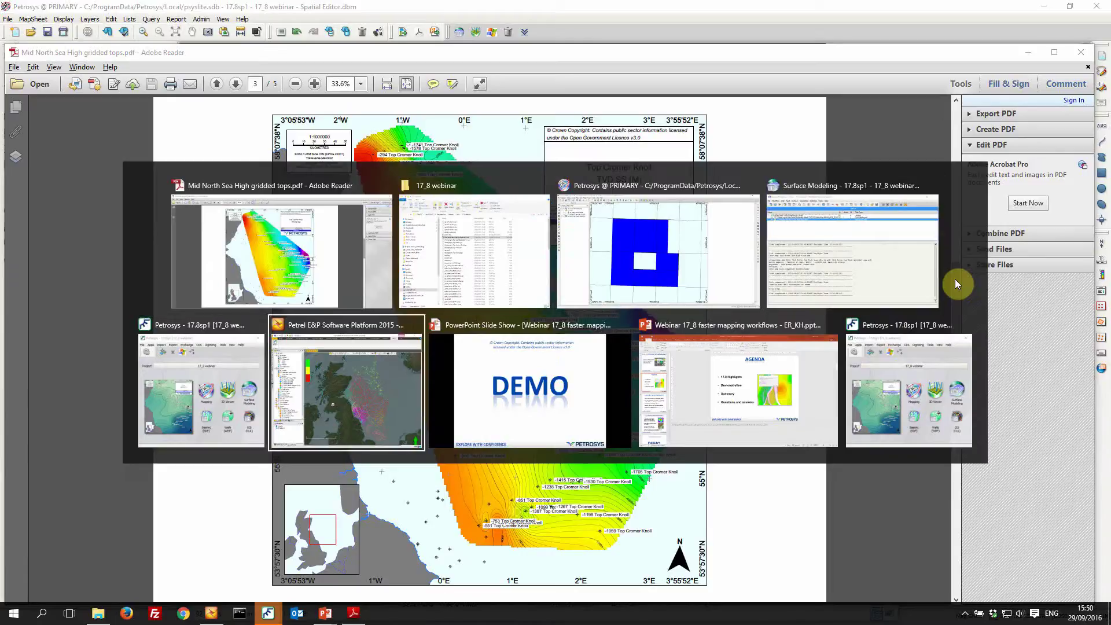
key("Right")
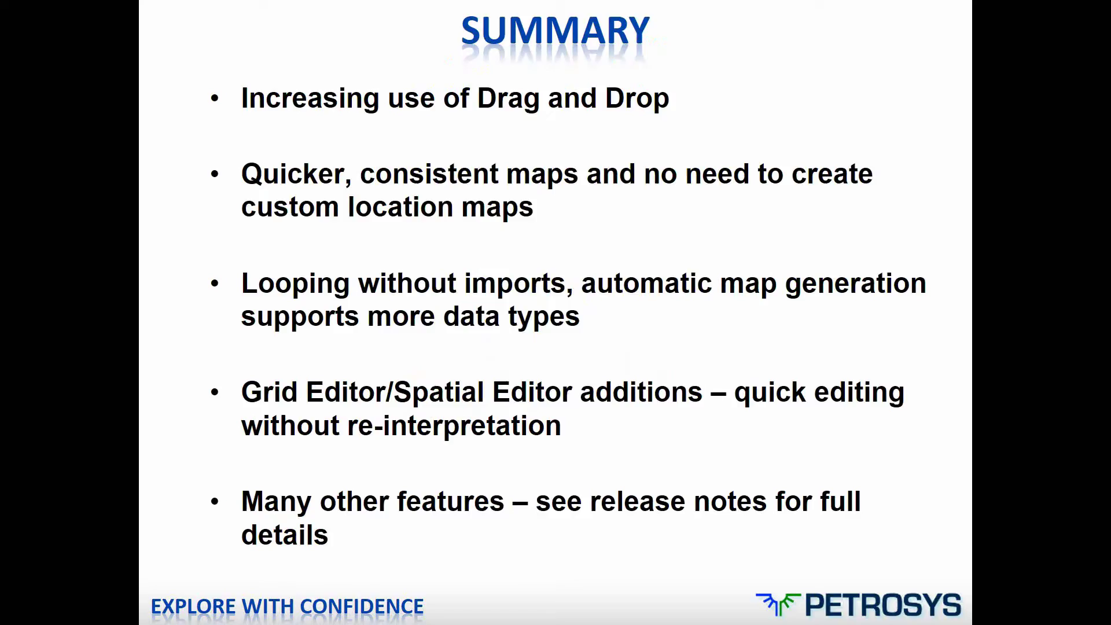